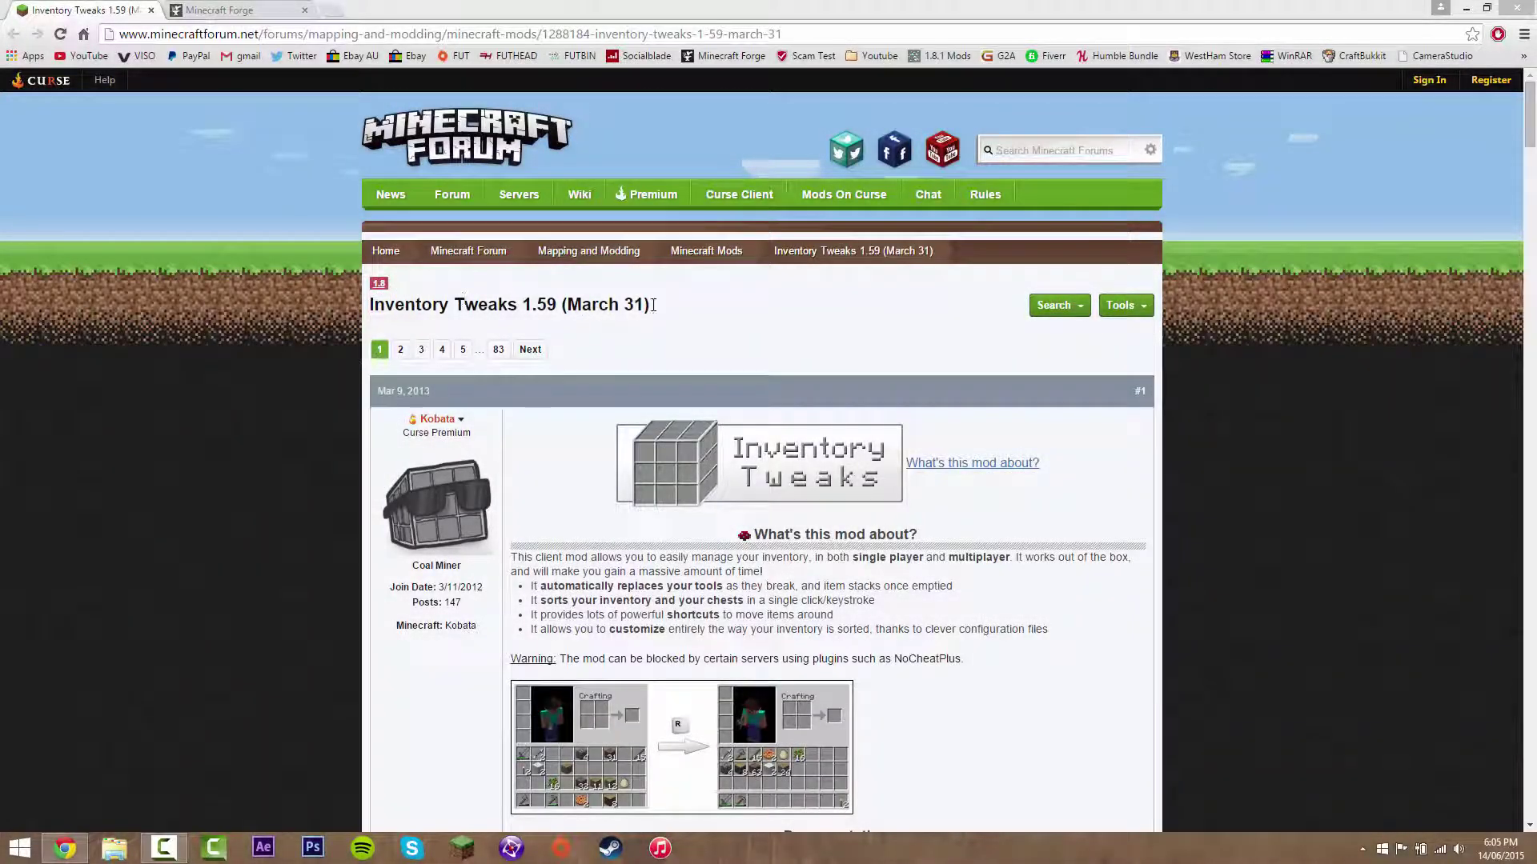
Look over the Inventory Tweaks 1.59 forum thread, comparing it with the Forge downloads tab
scroll(650, 302, "down", 1)
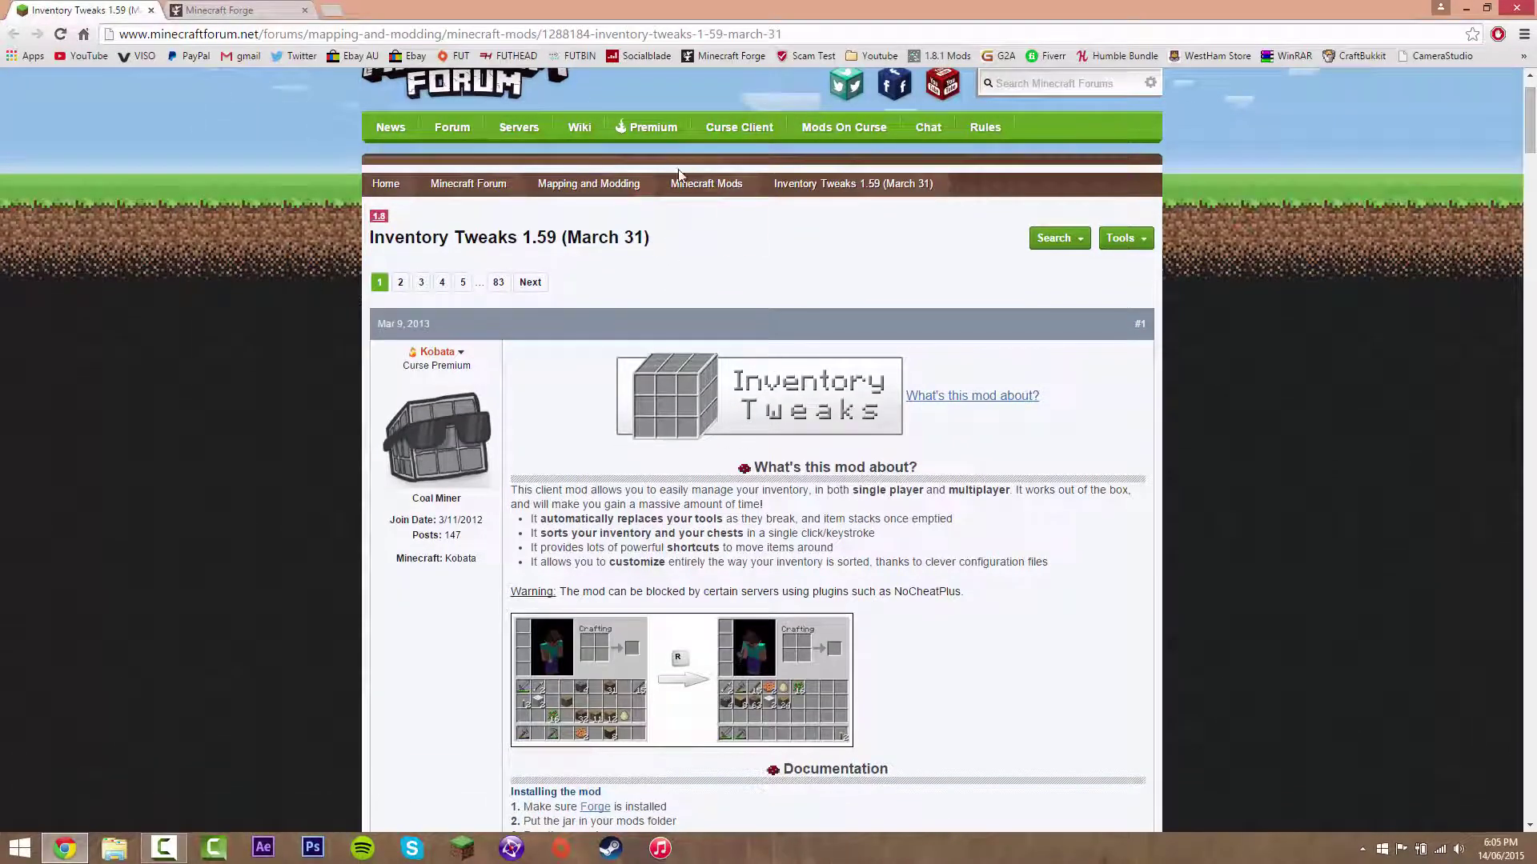
scroll(336, 221, "up", 1)
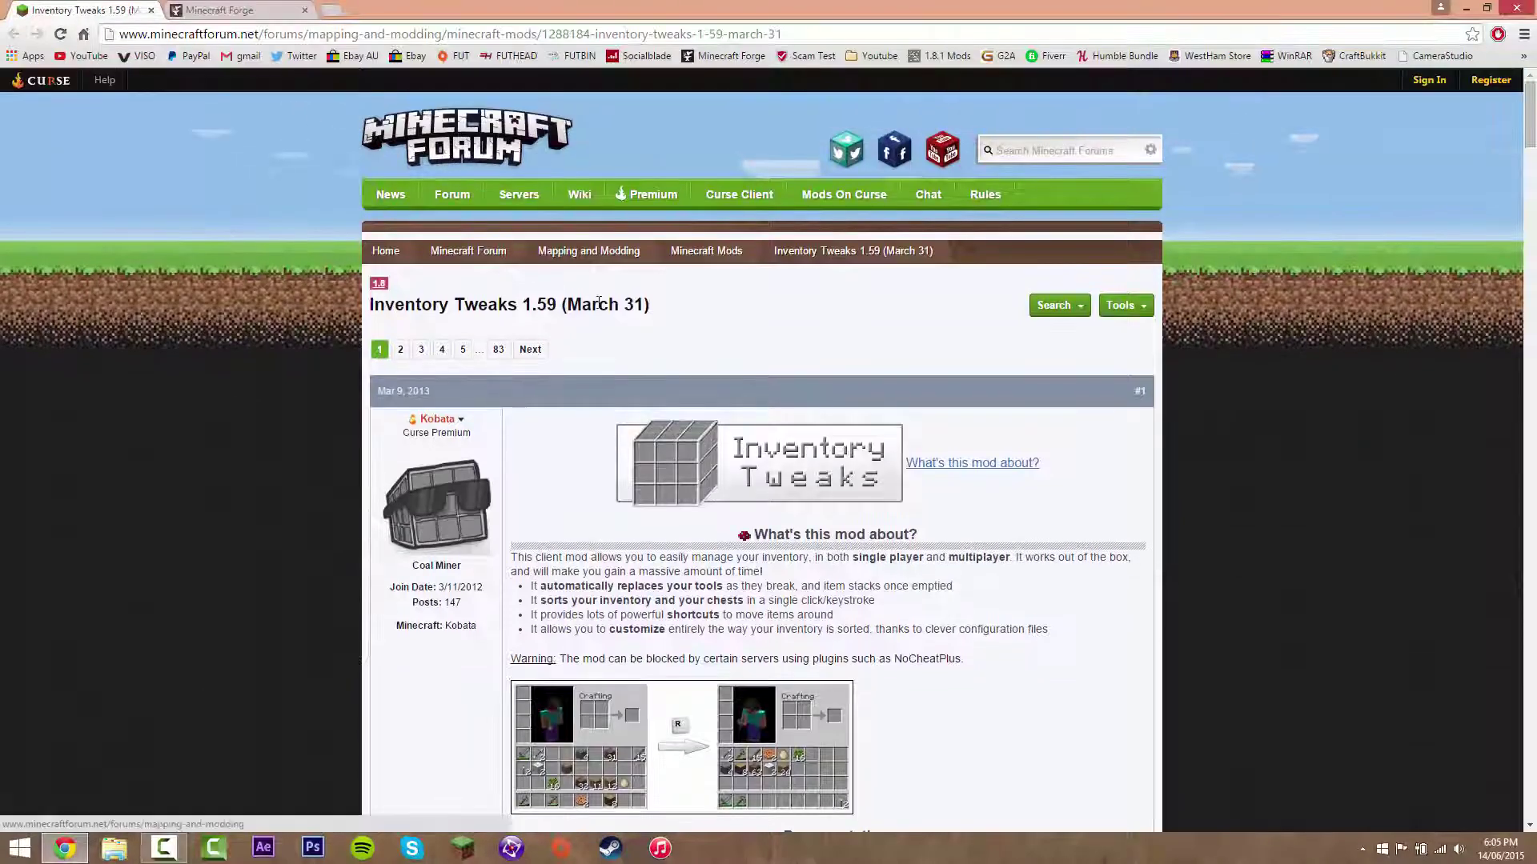
scroll(704, 325, "down", 2)
scroll(804, 383, "down", 1)
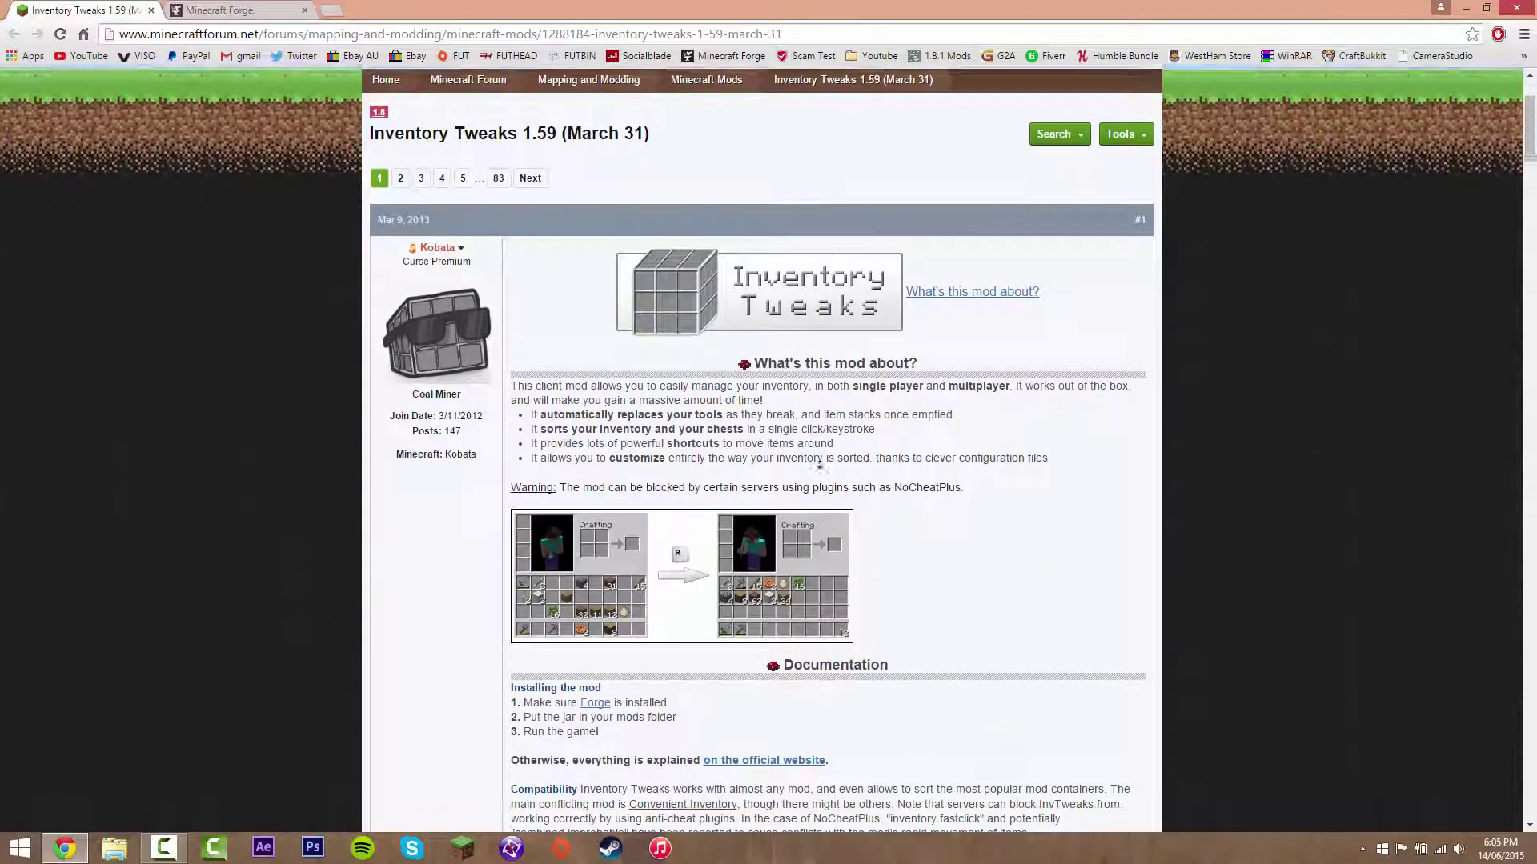
scroll(583, 374, "down", 1)
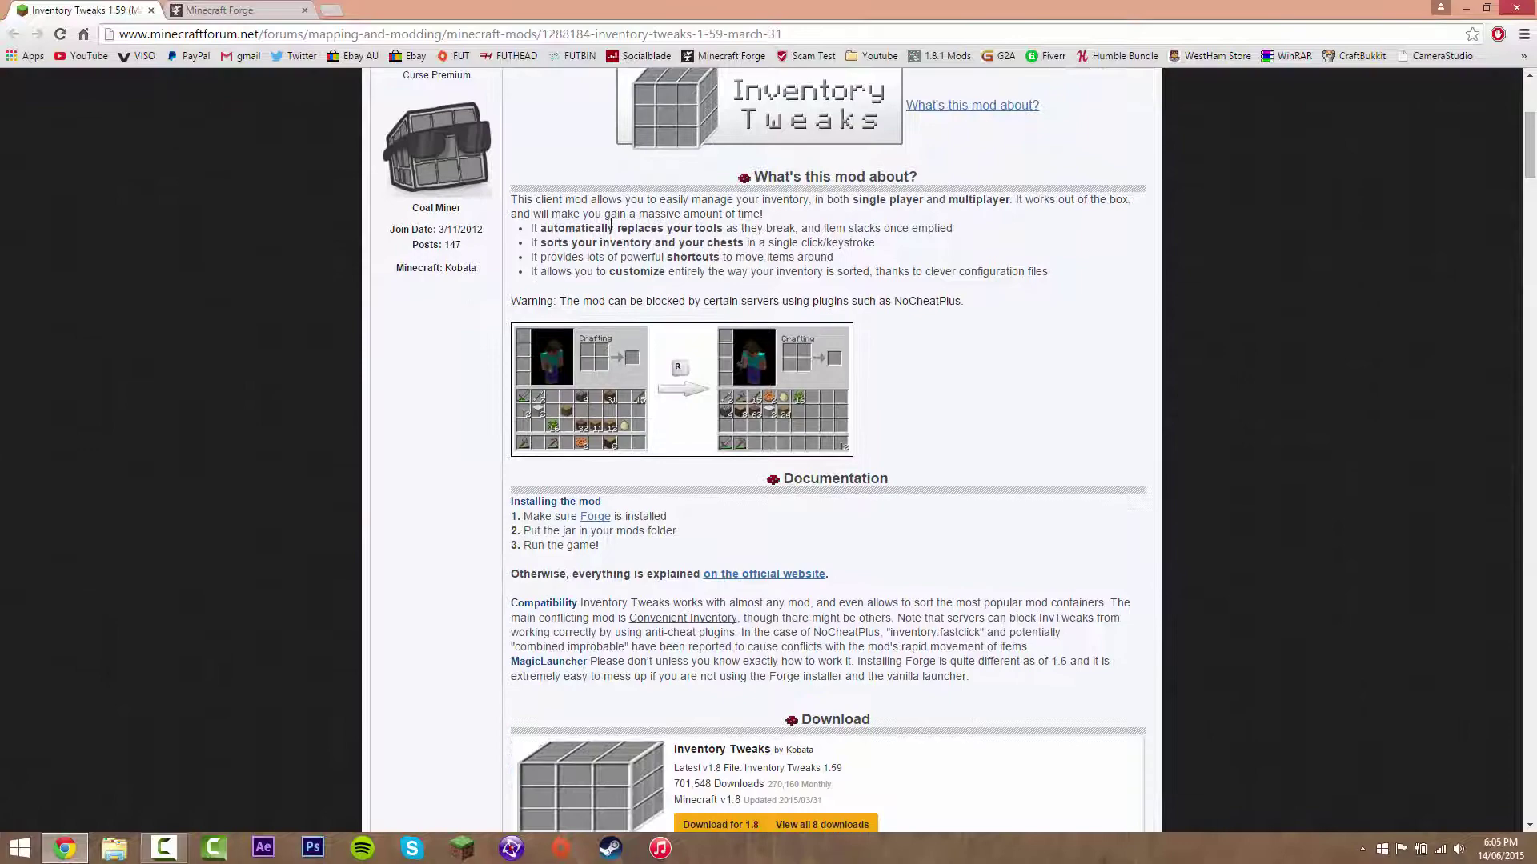
scroll(810, 218, "up", 4)
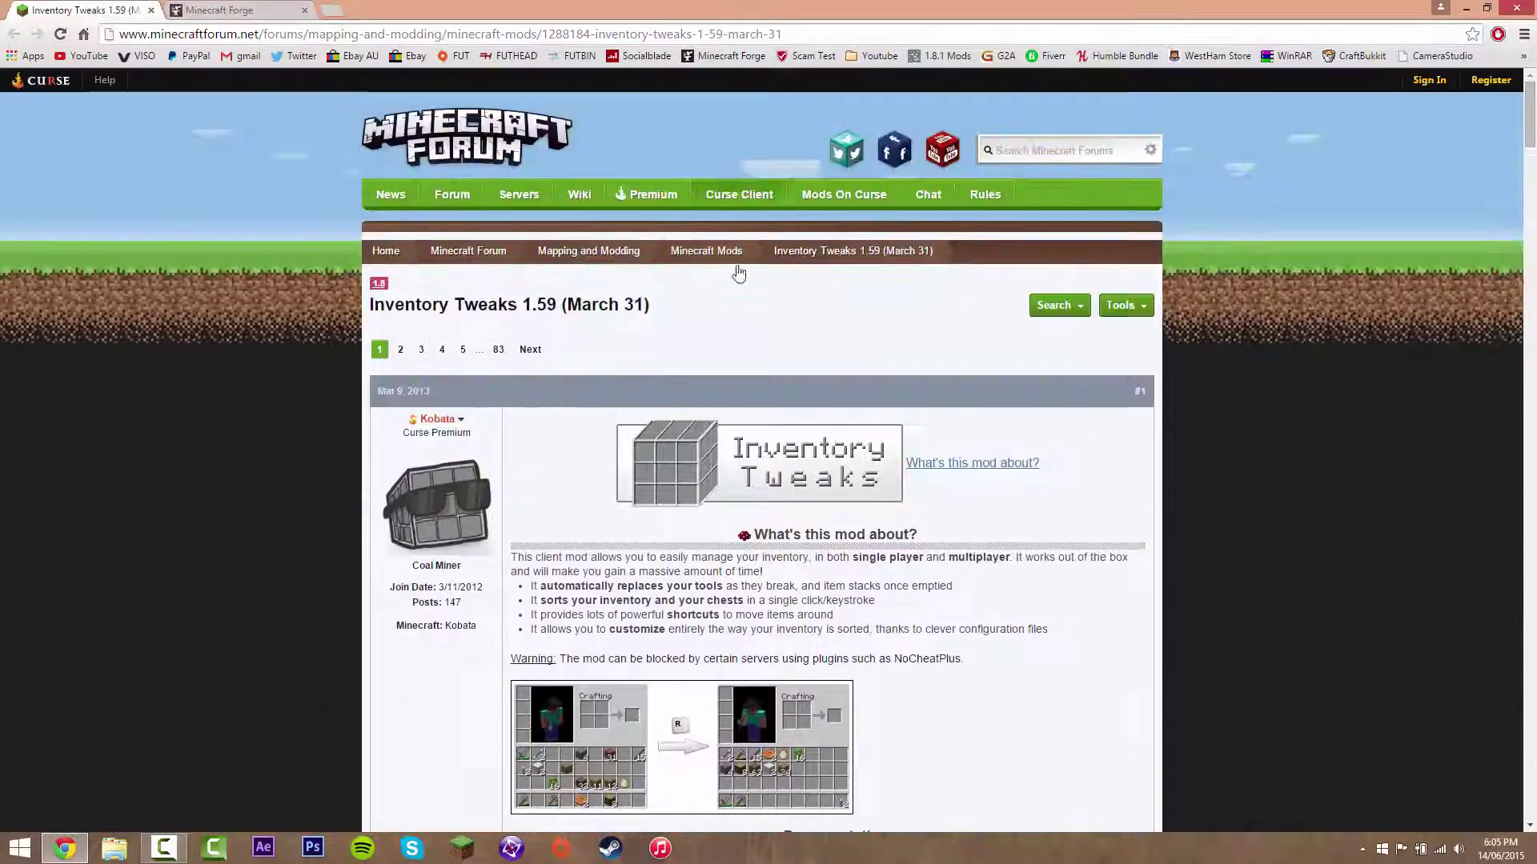
scroll(933, 328, "down", 2)
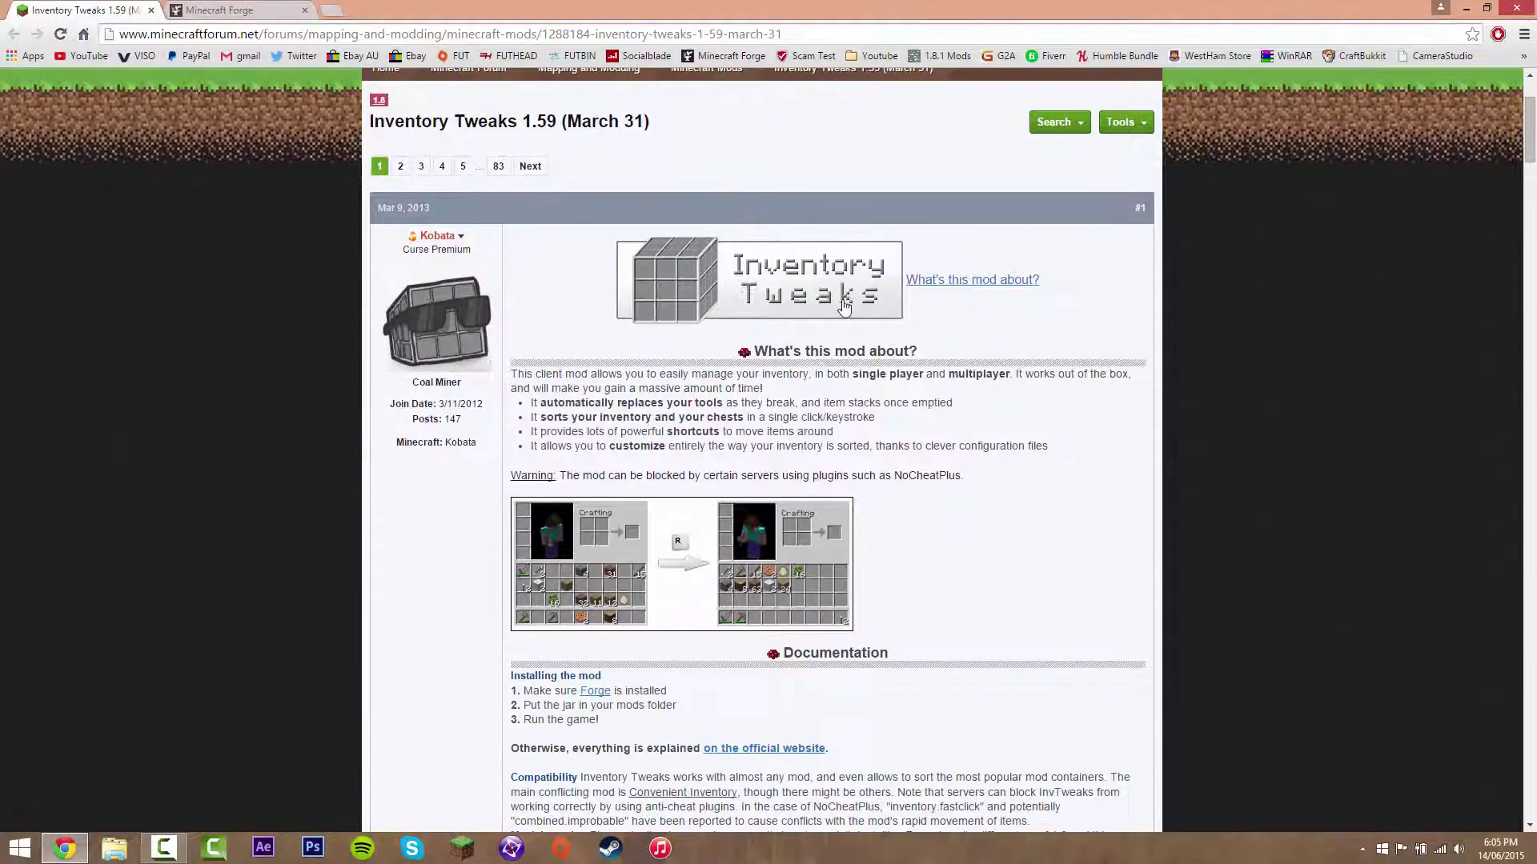
scroll(744, 290, "down", 2)
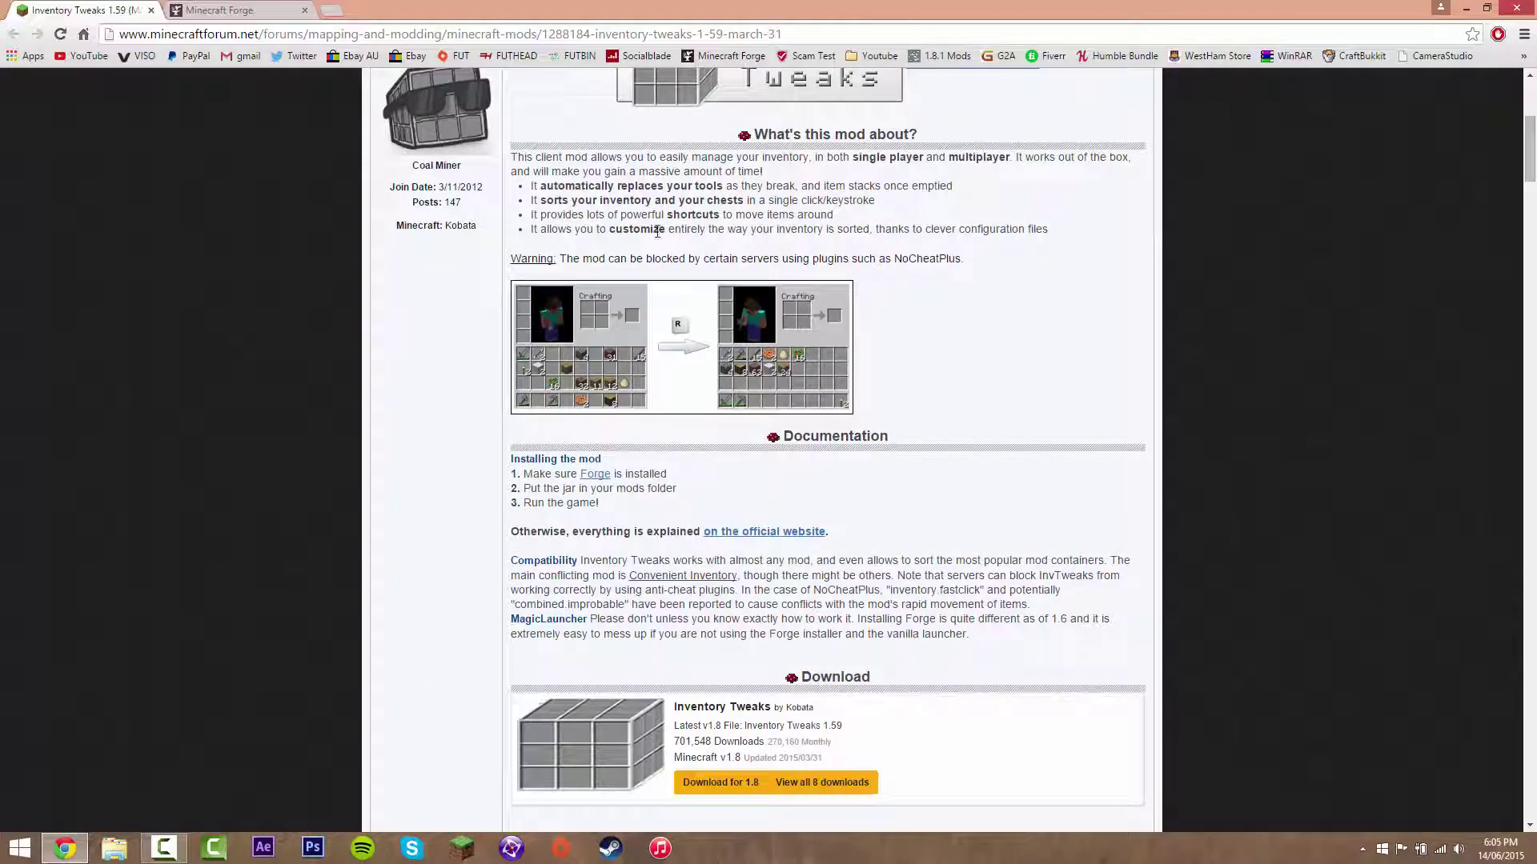
scroll(694, 290, "up", 4)
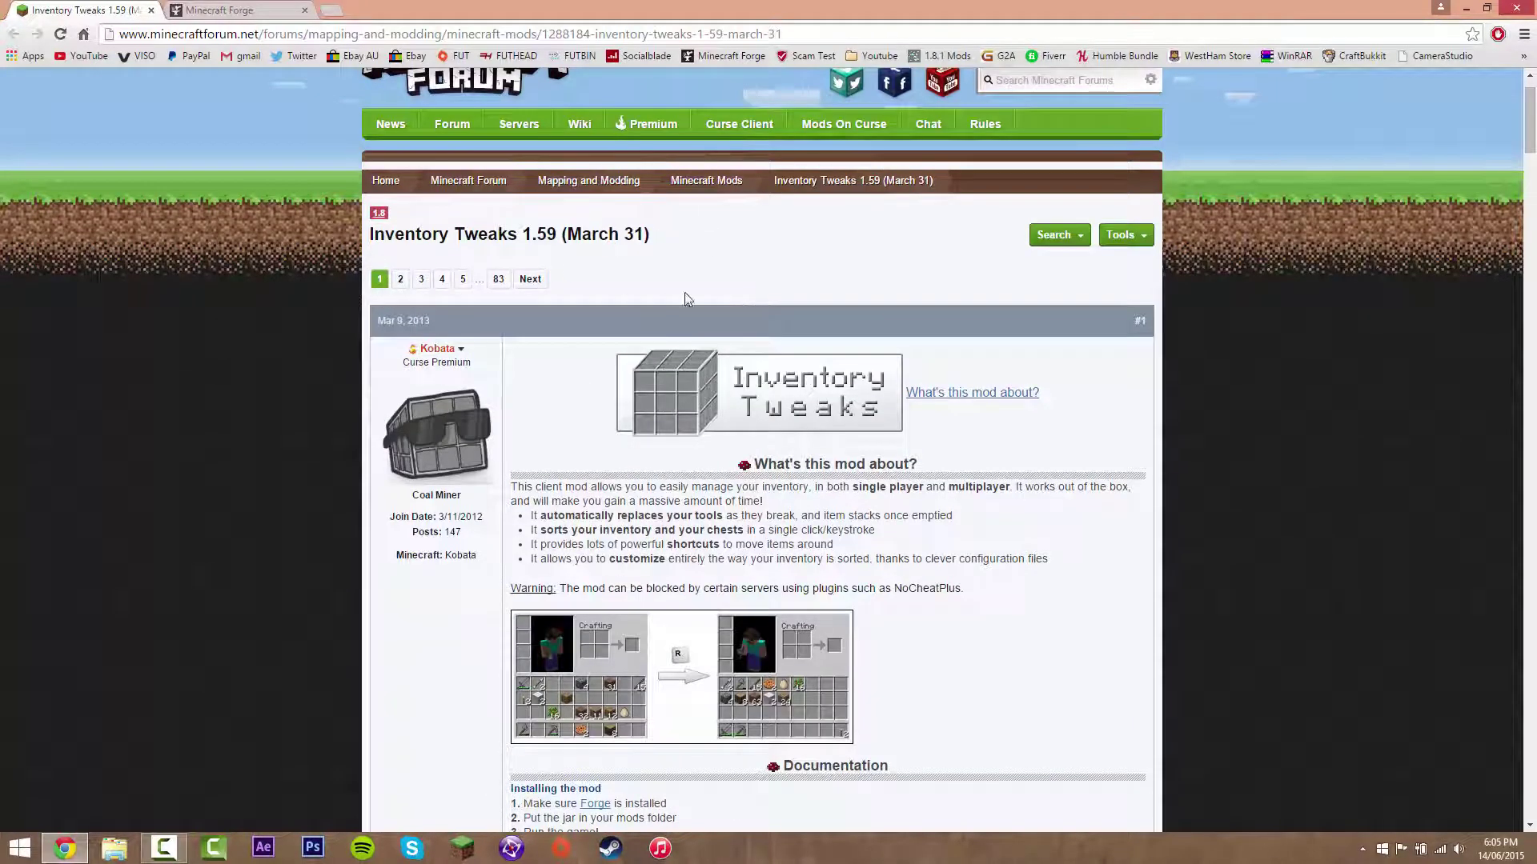
mouse_move(645, 230)
left_mouse_down()
mouse_move(370, 218)
mouse_move(371, 233)
left_mouse_up()
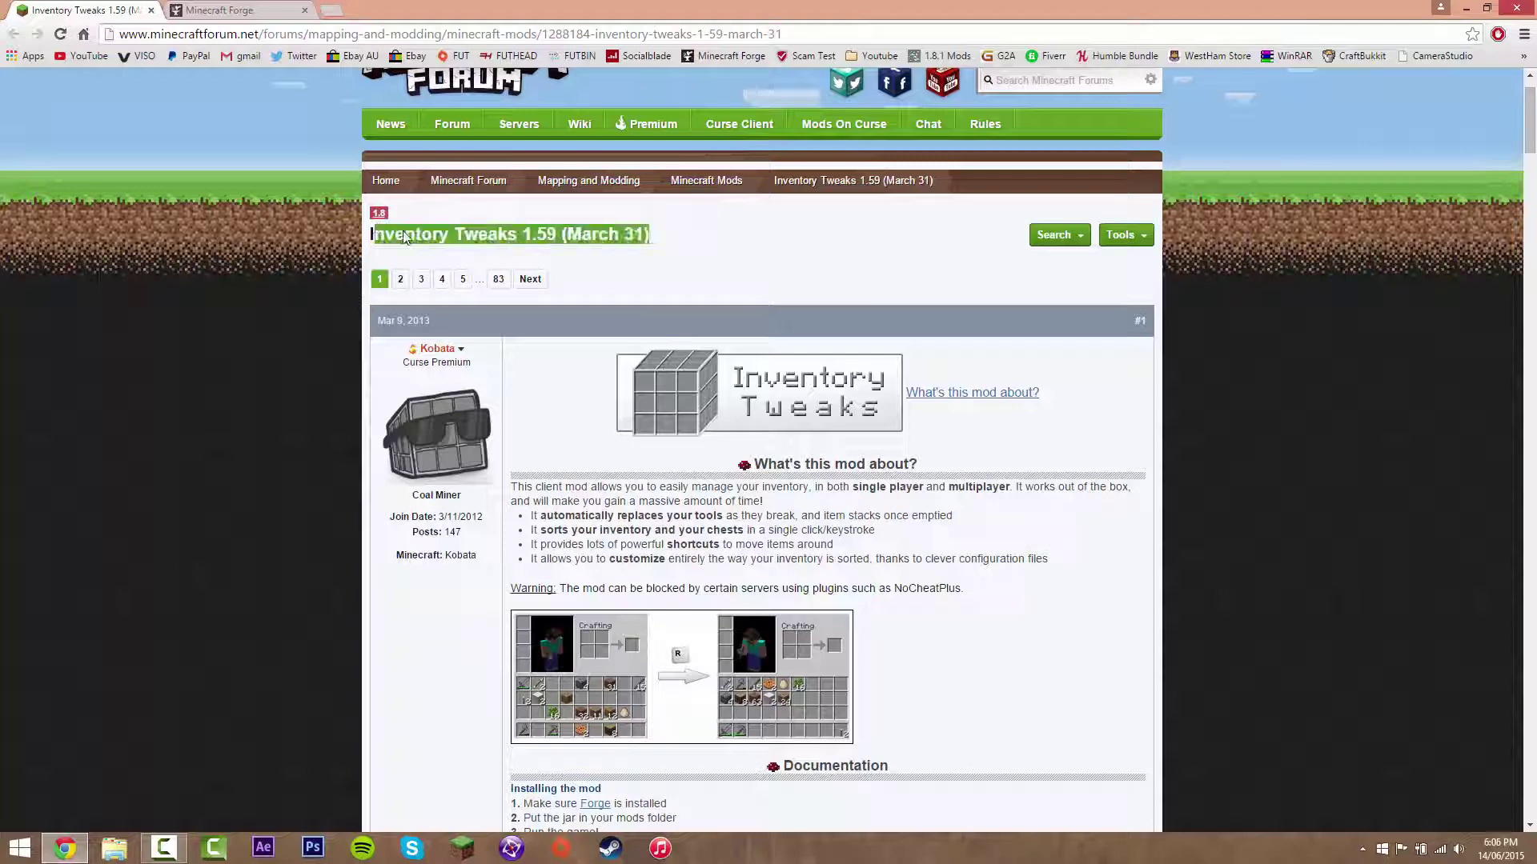
left_click(212, 8)
left_click(60, 10)
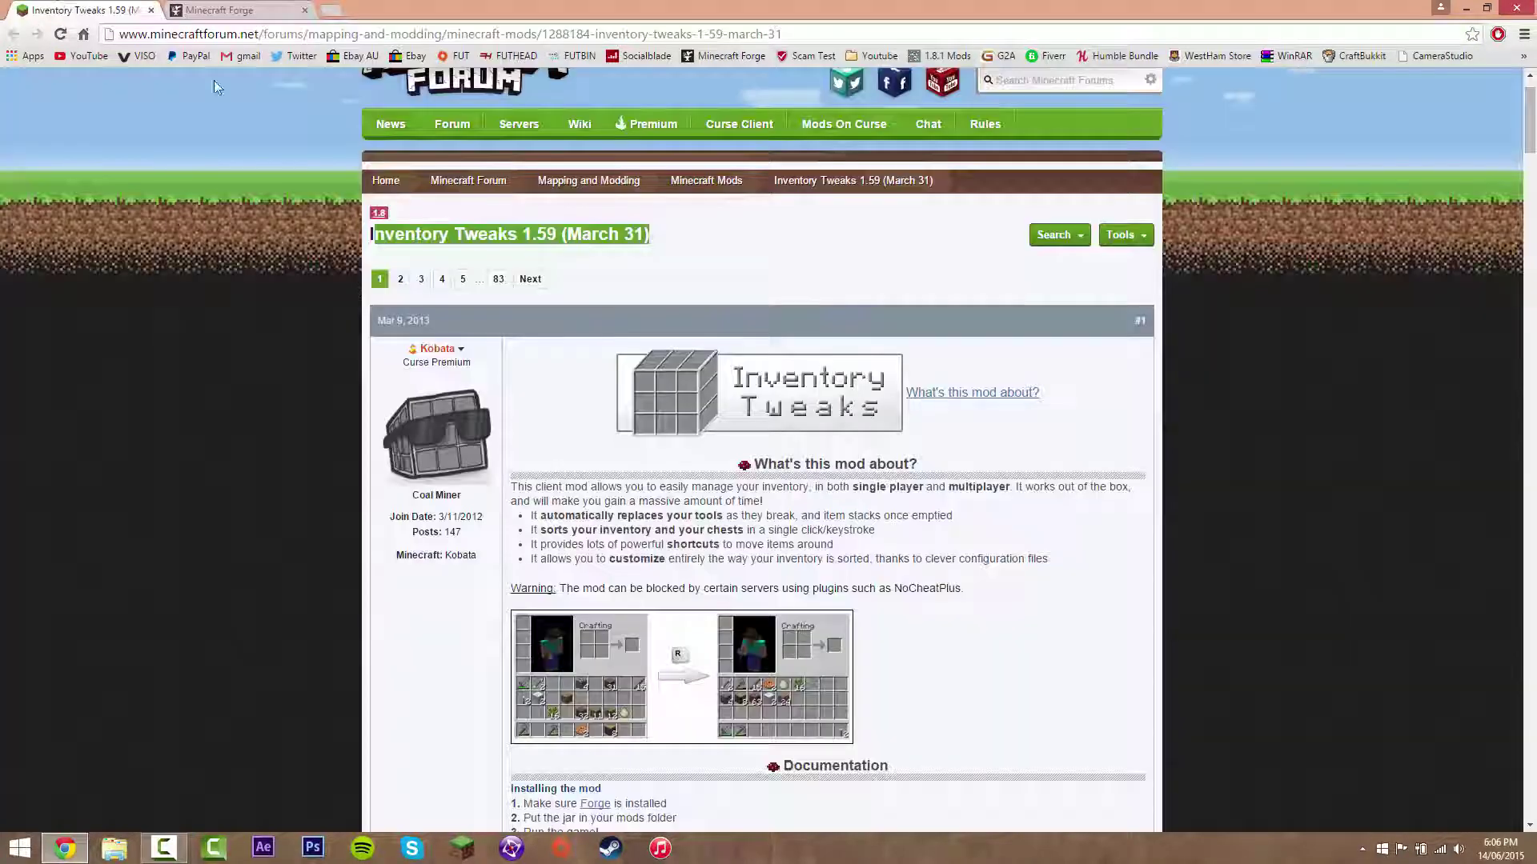
left_click(481, 201)
scroll(796, 198, "down", 2)
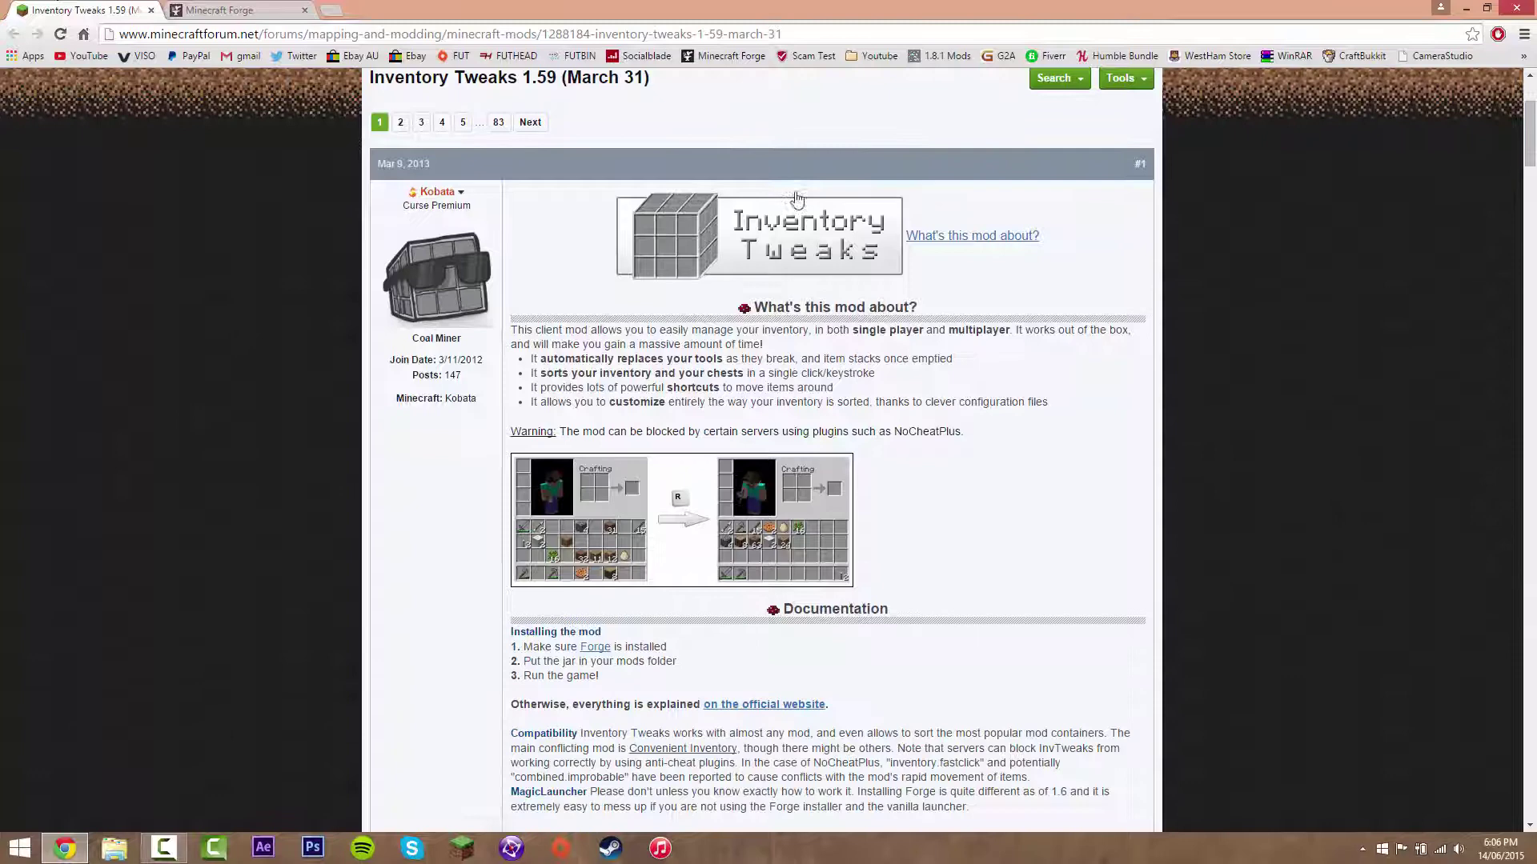
scroll(904, 332, "down", 2)
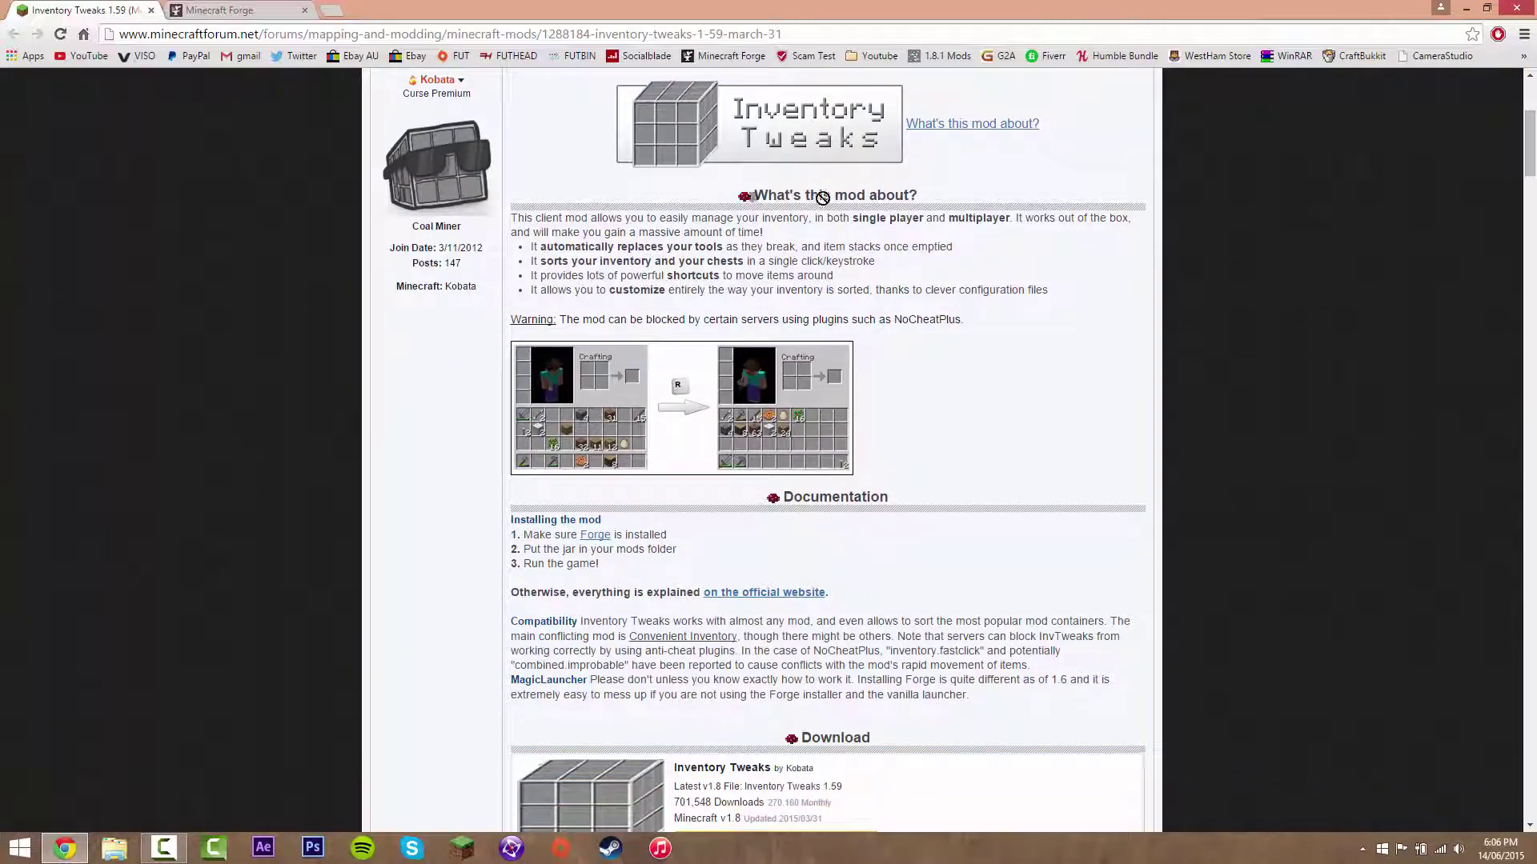
scroll(829, 137, "up", 4)
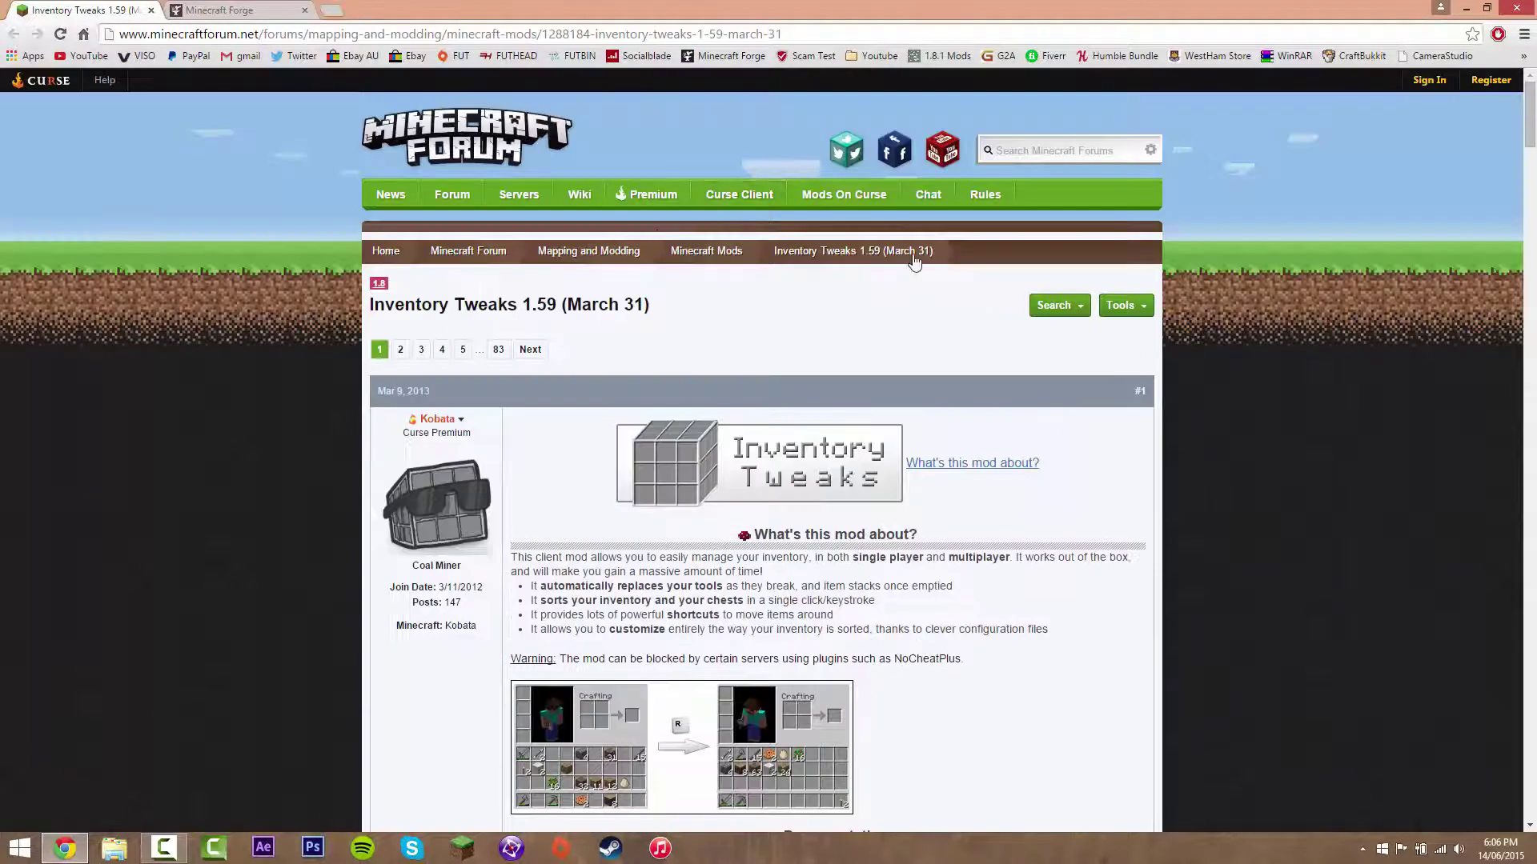
left_click(222, 15)
left_click(113, 10)
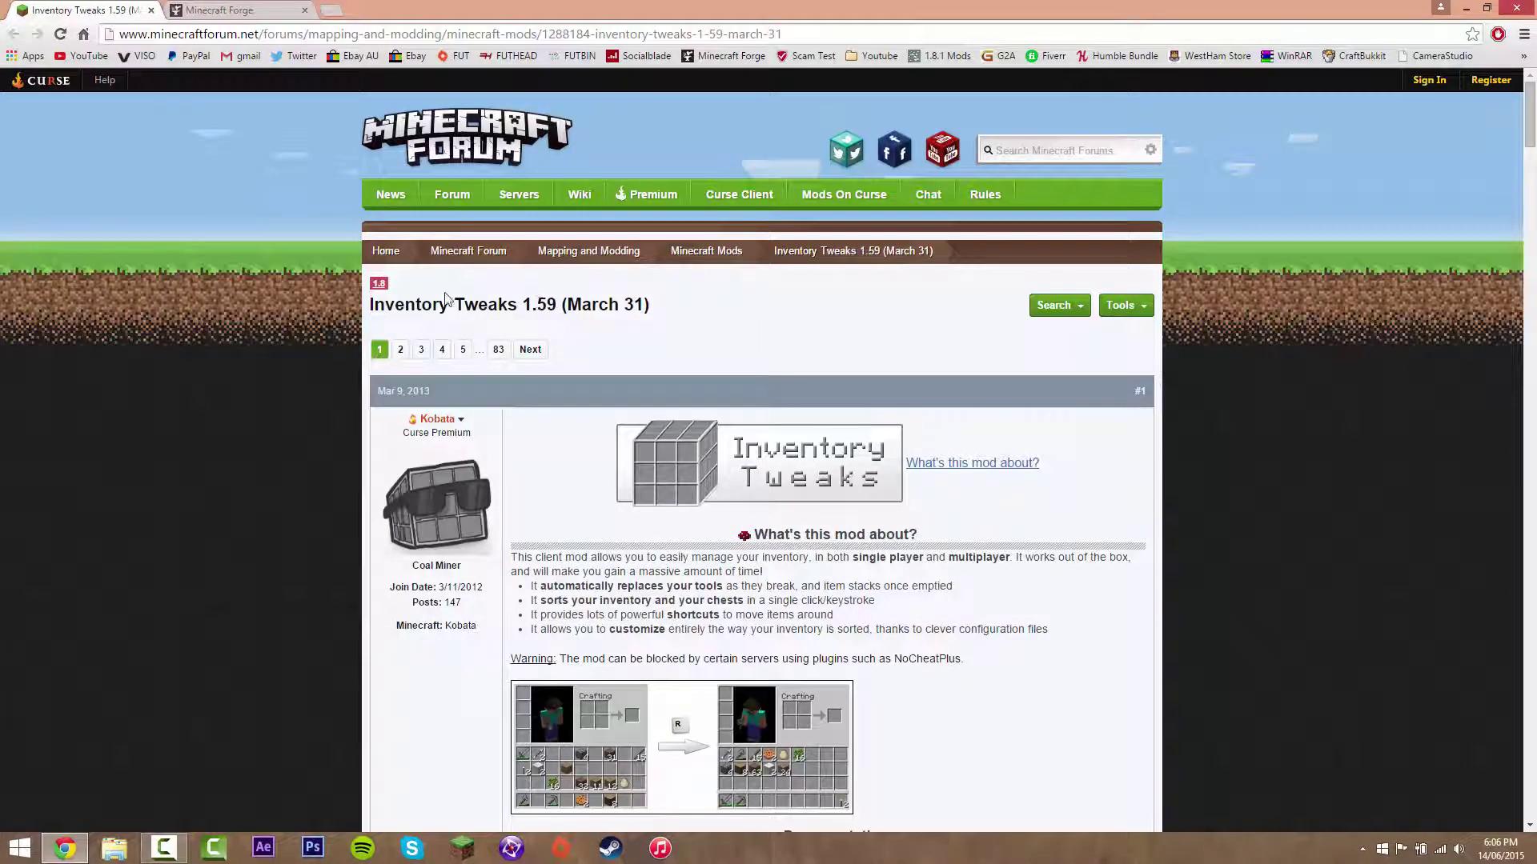
mouse_move(517, 309)
left_mouse_down()
mouse_move(356, 317)
mouse_move(523, 312)
left_mouse_up()
left_click(381, 317)
left_click(493, 270)
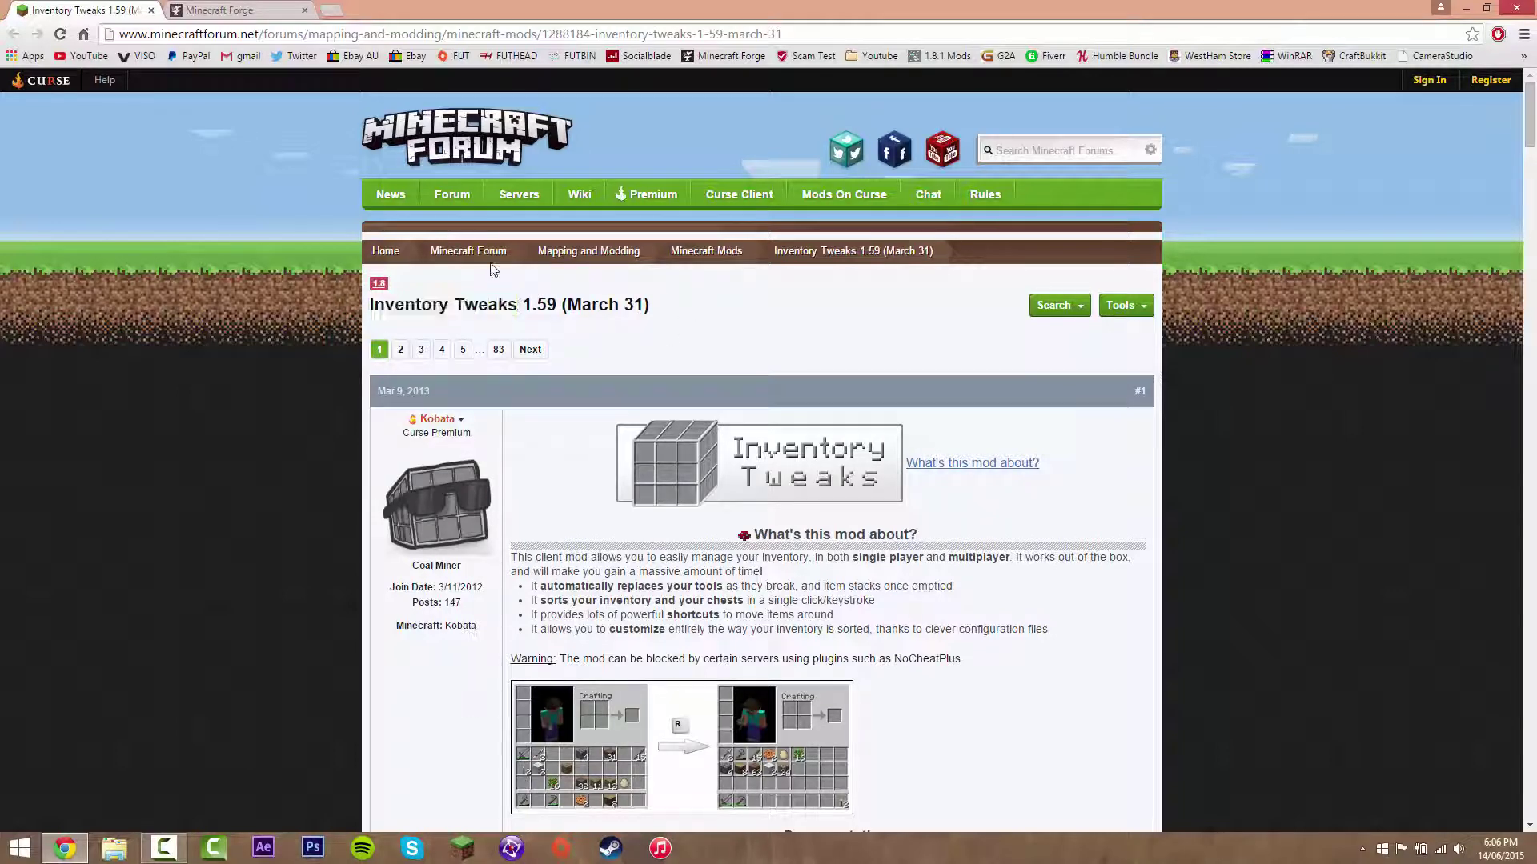
Download the recommended Forge 1.8 Windows installer (11.14.3.1446), skipping past the AdFoc ad page
left_click(258, 14)
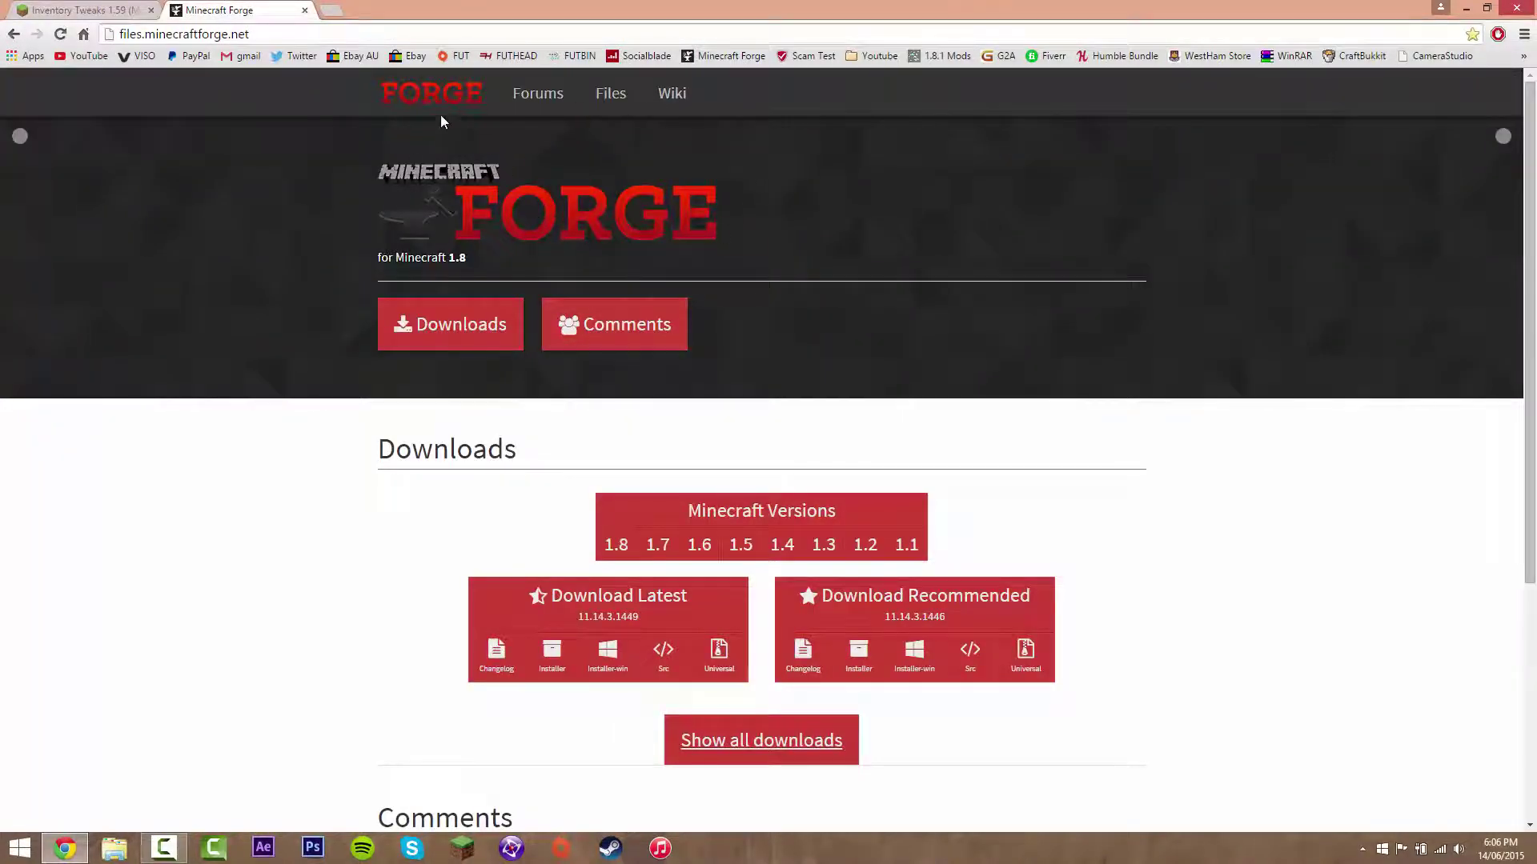
left_click(35, 10)
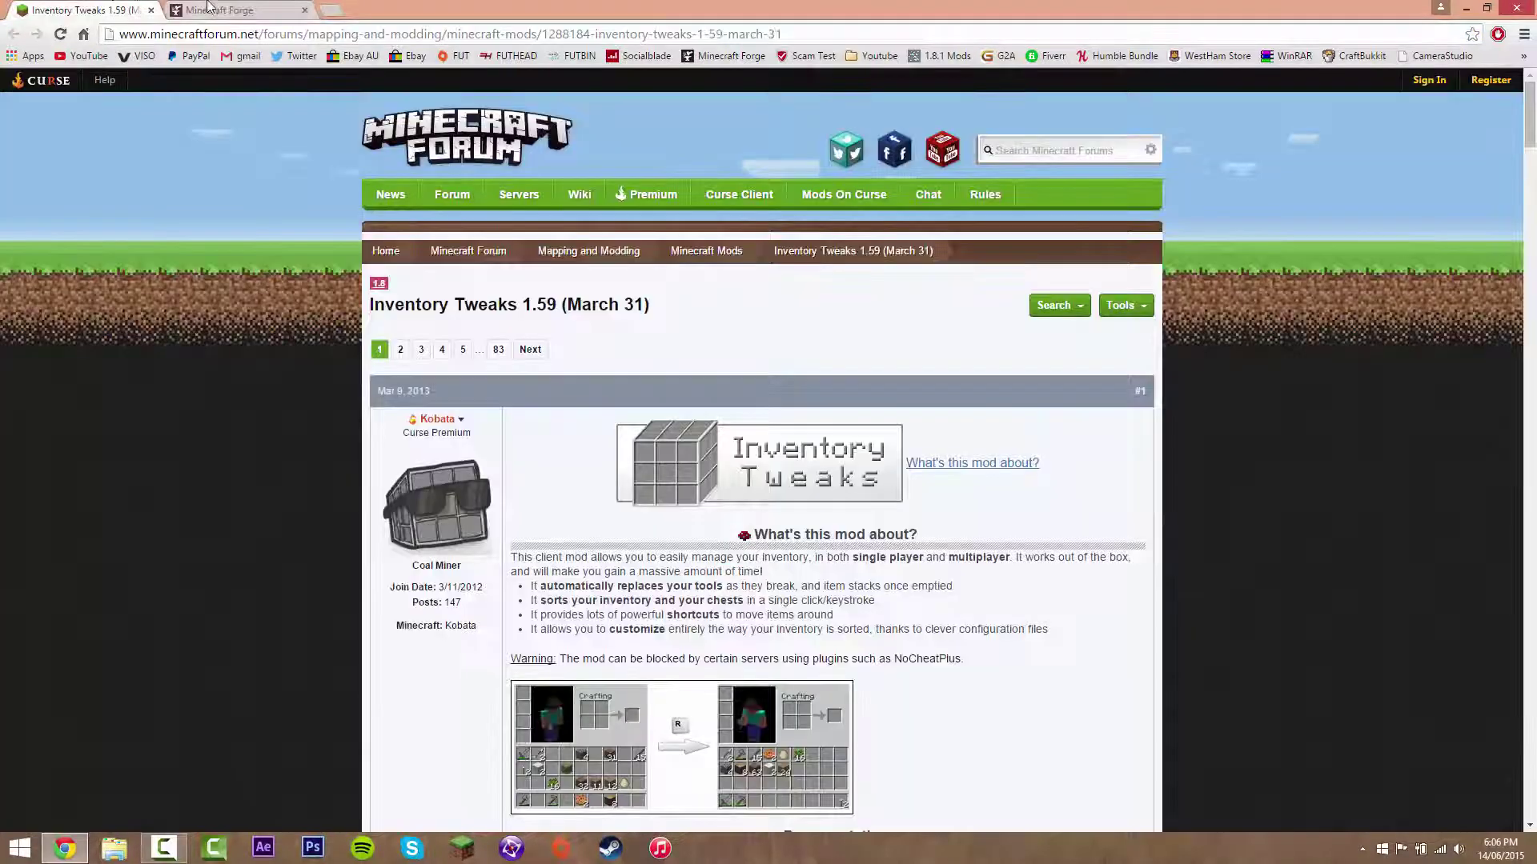
left_click(220, 10)
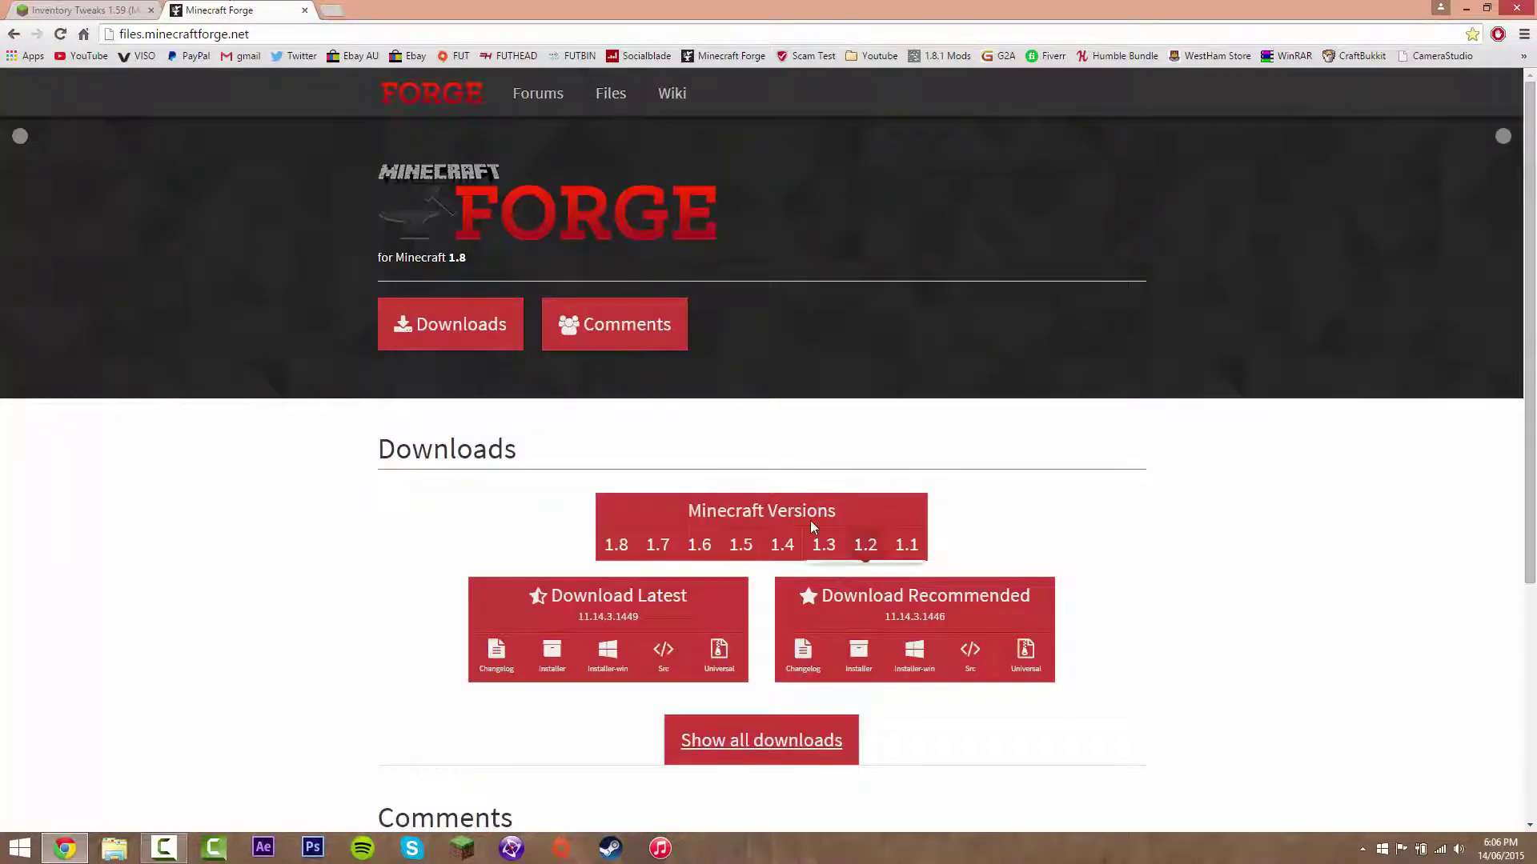
scroll(614, 460, "down", 1)
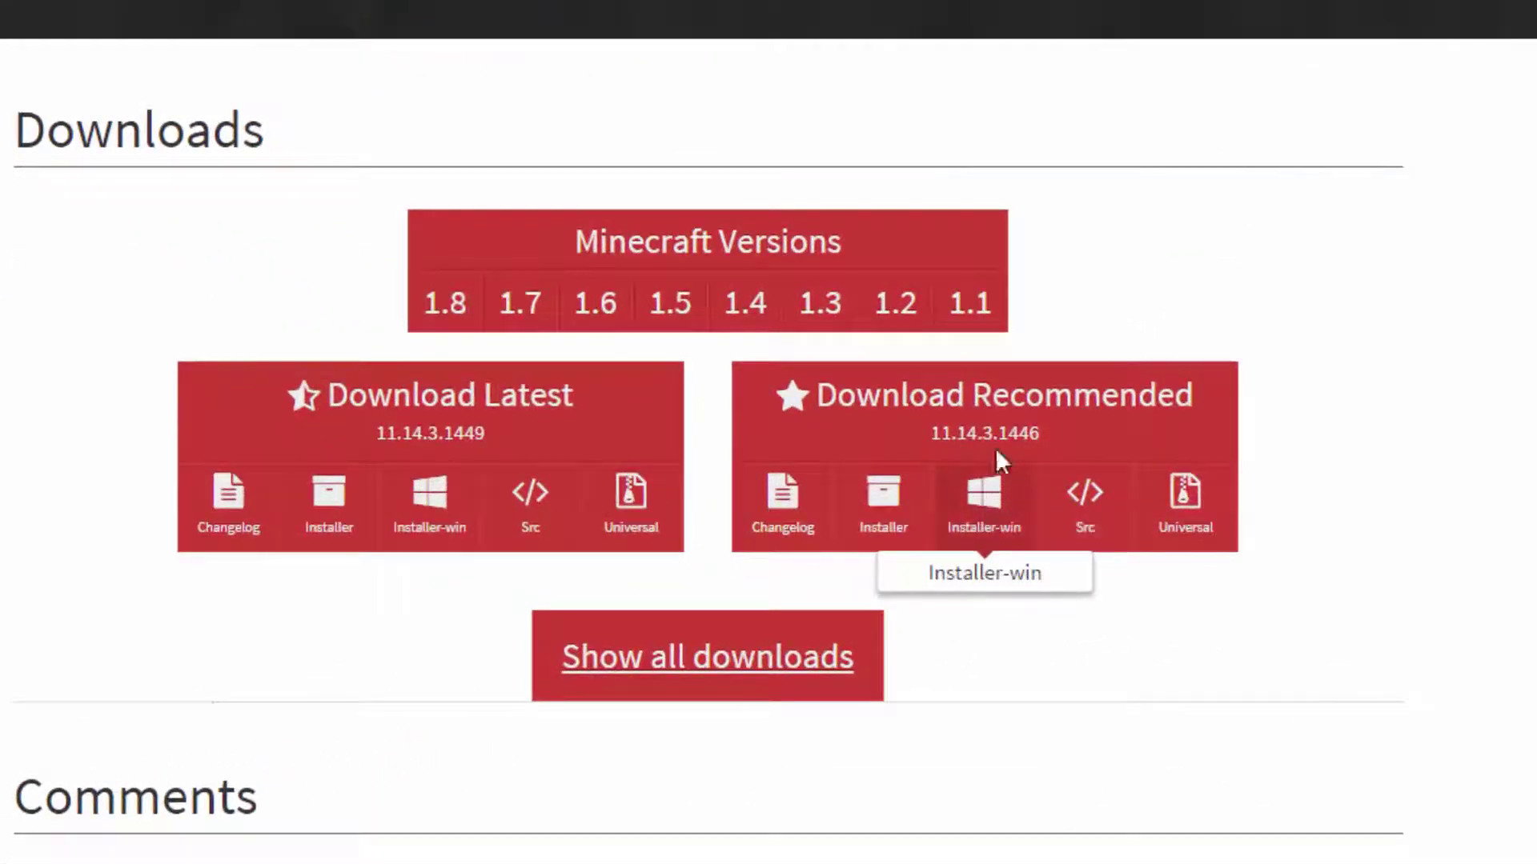
left_click_drag(820, 400, 1171, 420)
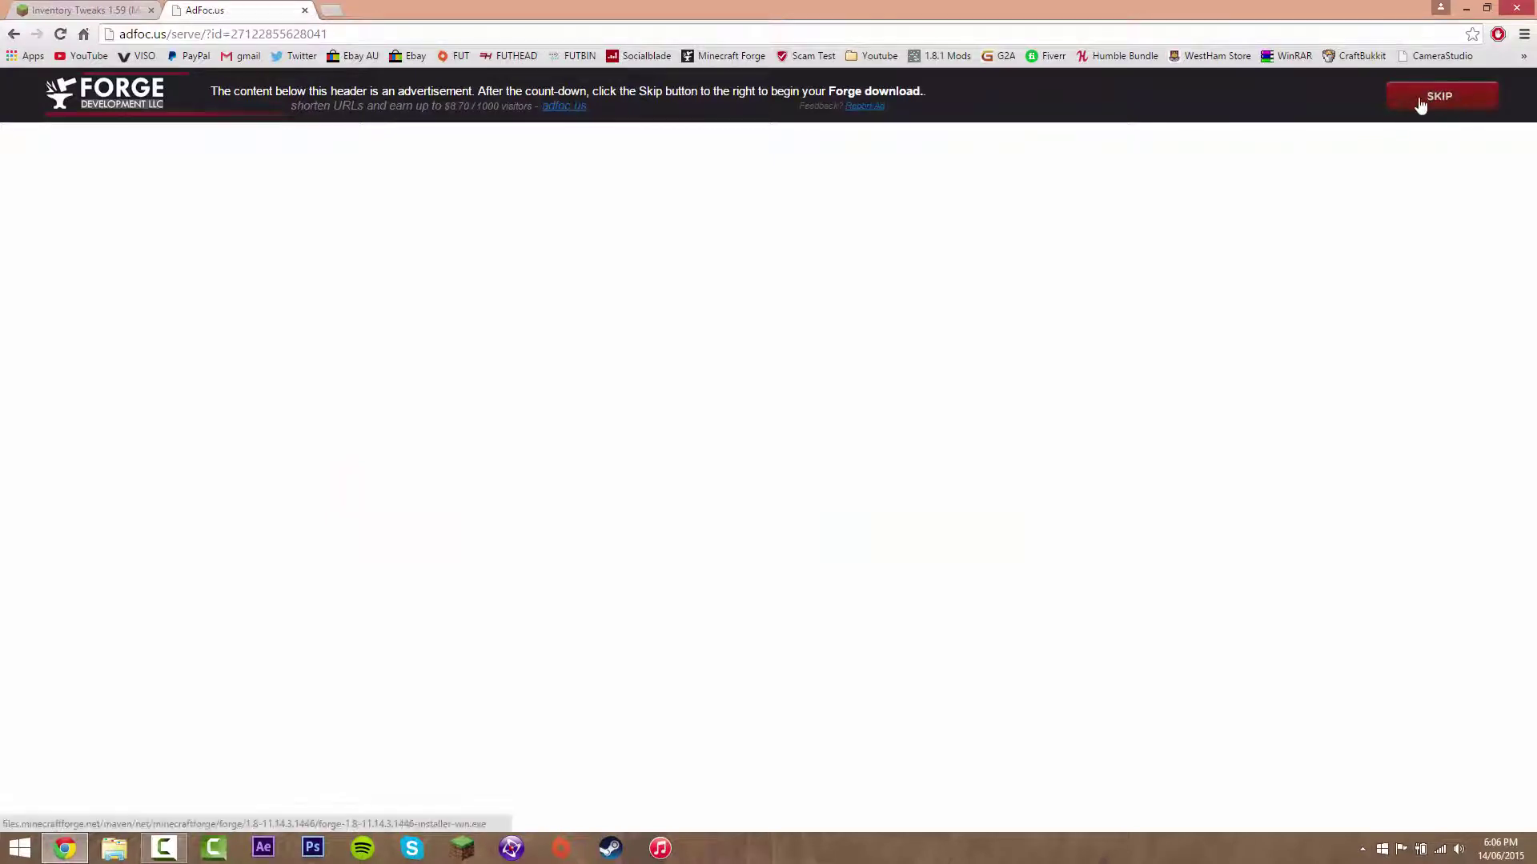
left_click(1419, 103)
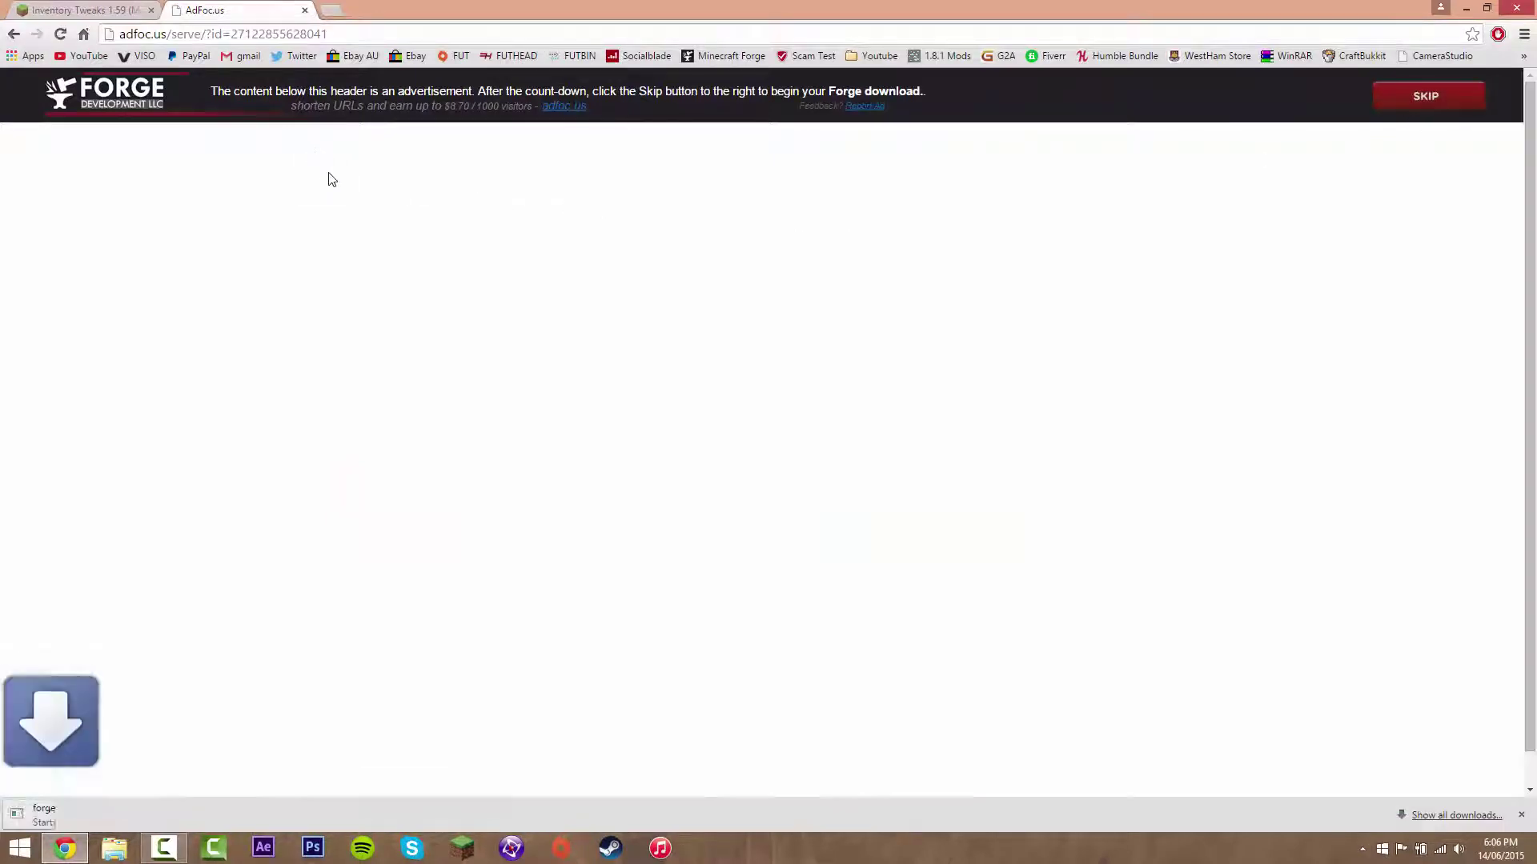
left_click(304, 10)
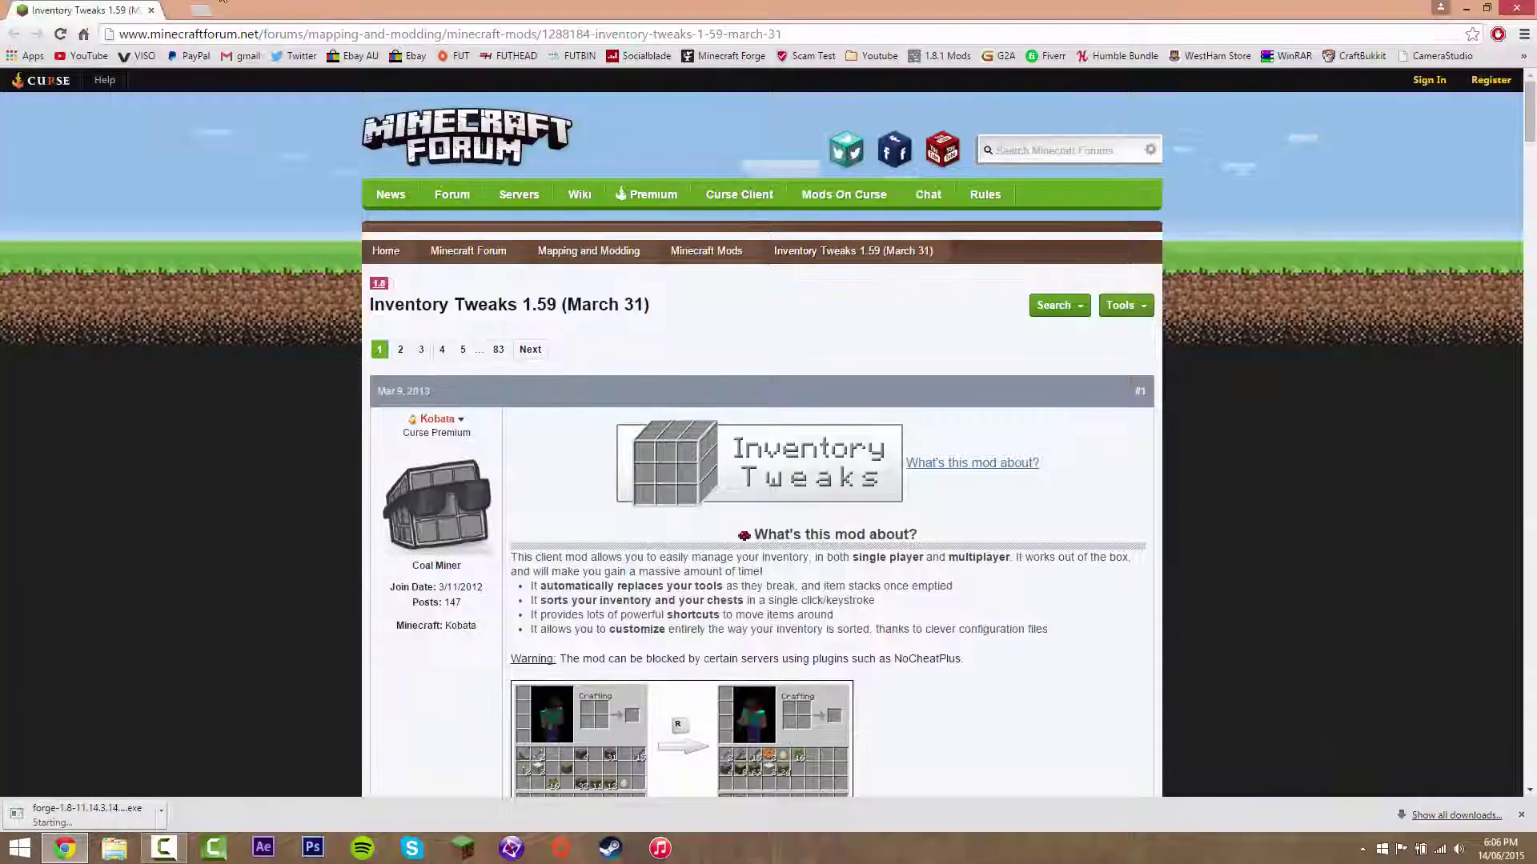
Get the InventoryTweaks-1.59 jar for Minecraft 1.8 from the thread's Download section, choosing Keep
left_click_drag(362, 302, 558, 316)
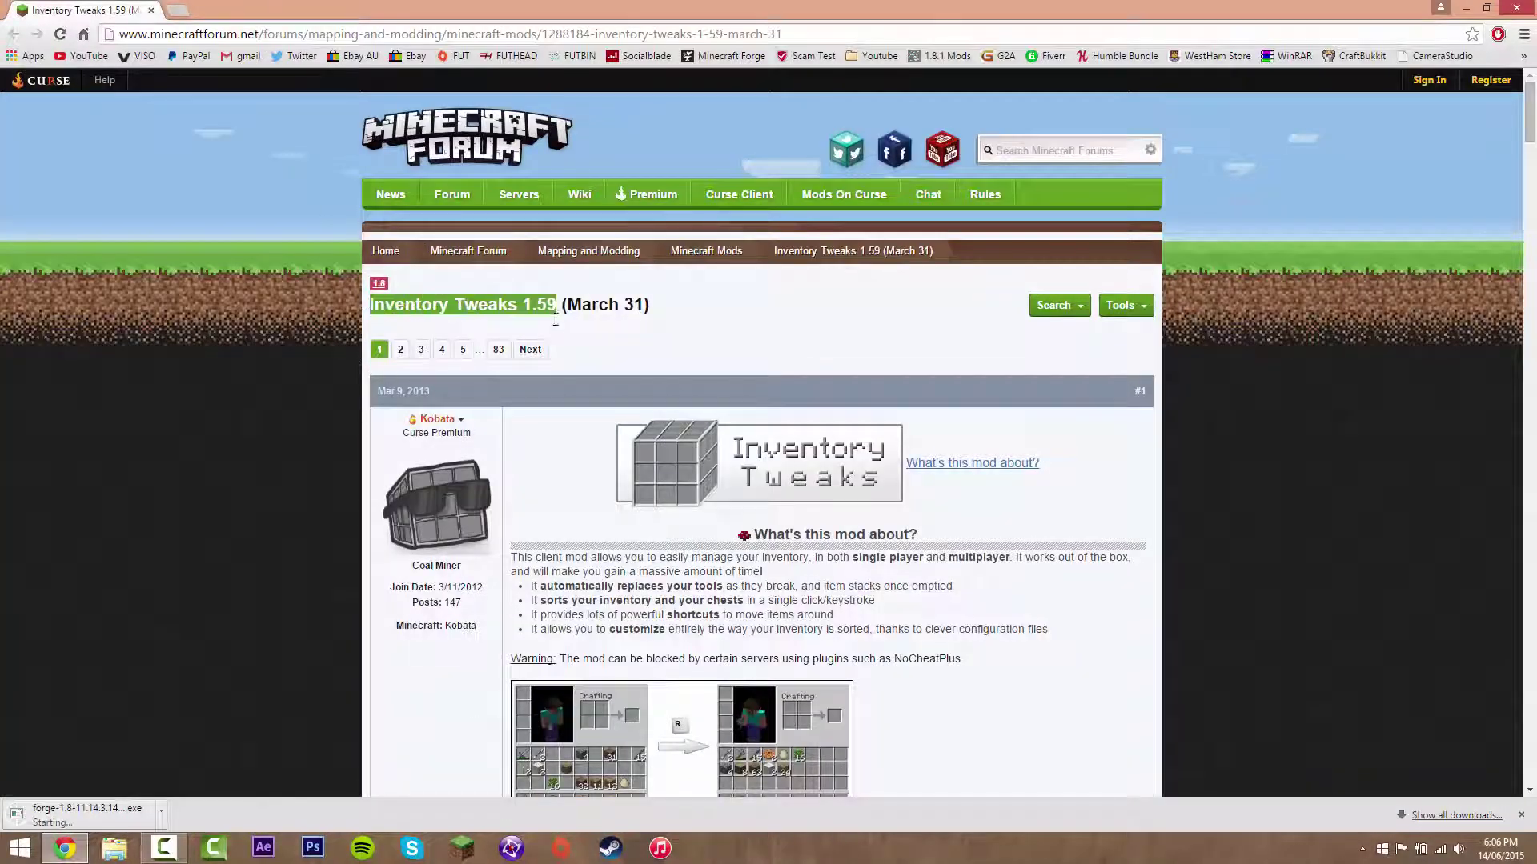
left_click(669, 343)
scroll(377, 475, "down", 8)
scroll(377, 475, "down", 2)
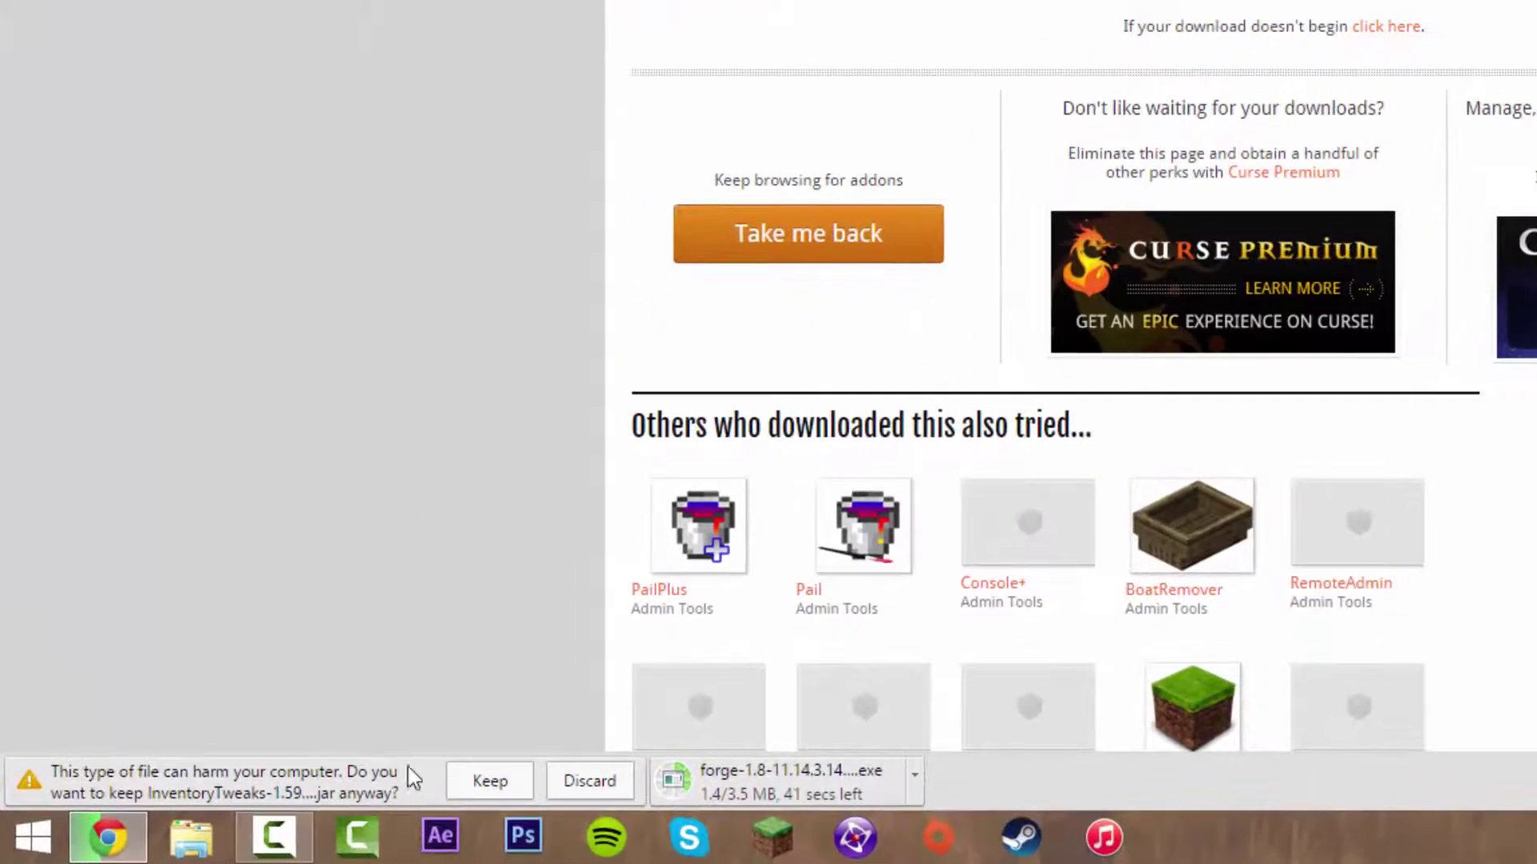
left_click(497, 786)
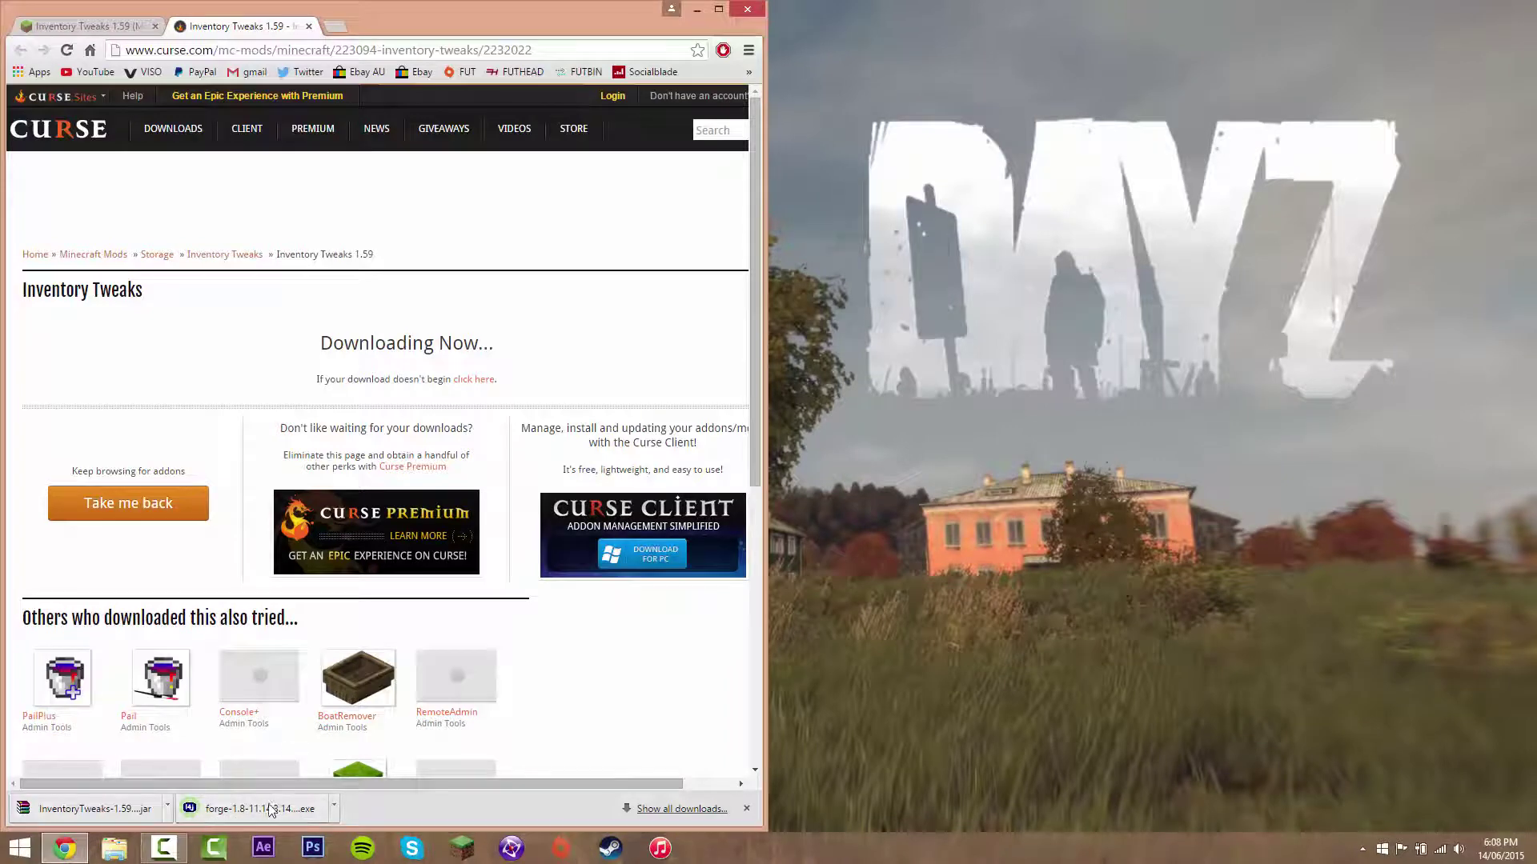
Drag the Forge 1.8 installer and the InventoryTweaks jar from Chrome's download bar onto the desktop
left_click_drag(1220, 141, 1064, 200)
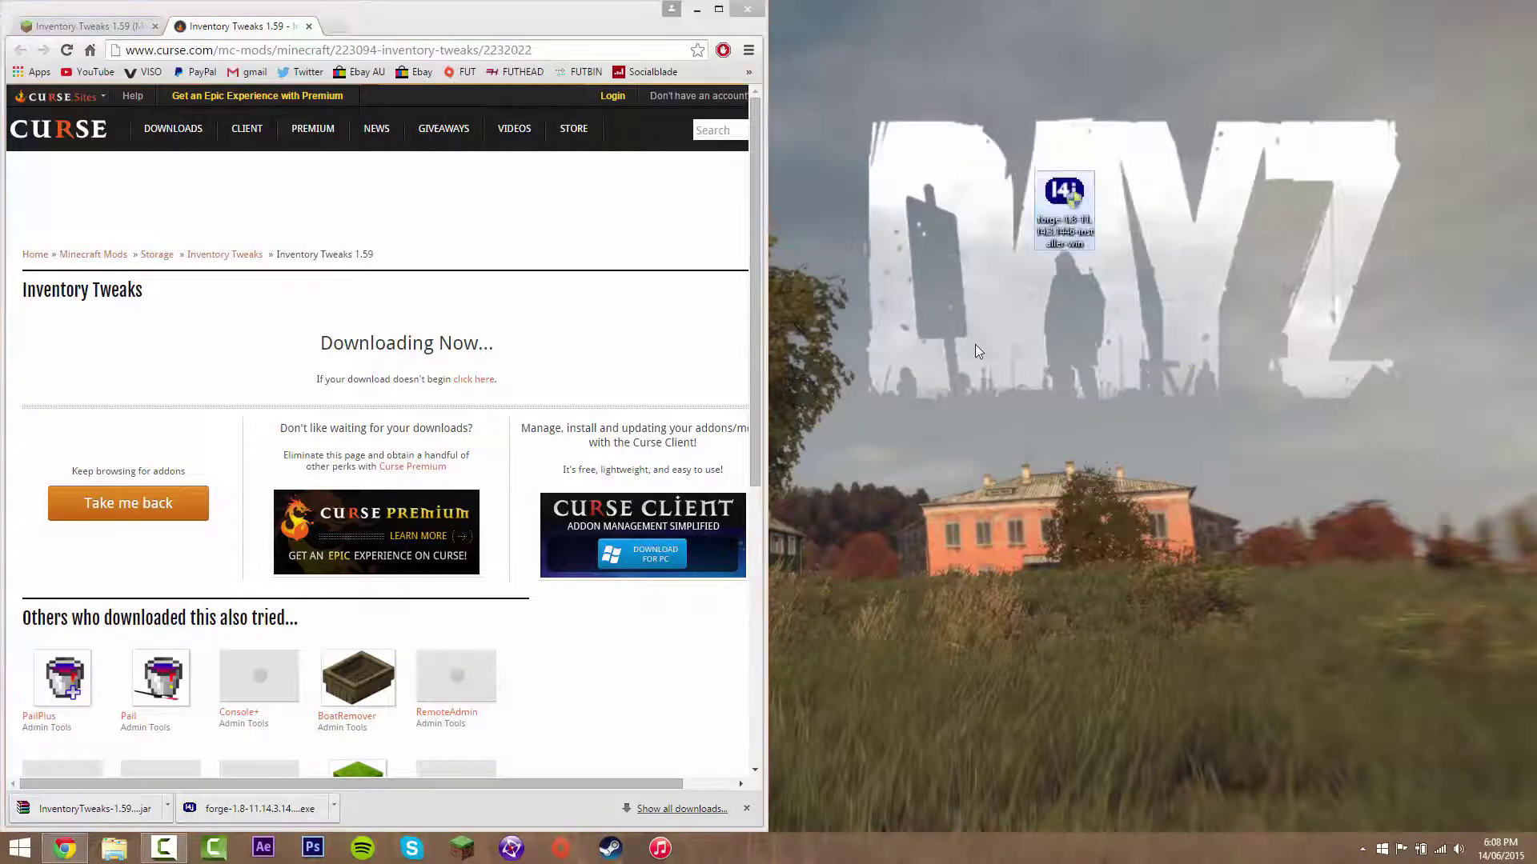
mouse_move(64, 809)
left_mouse_down()
mouse_move(966, 460)
mouse_move(1063, 295)
left_mouse_up()
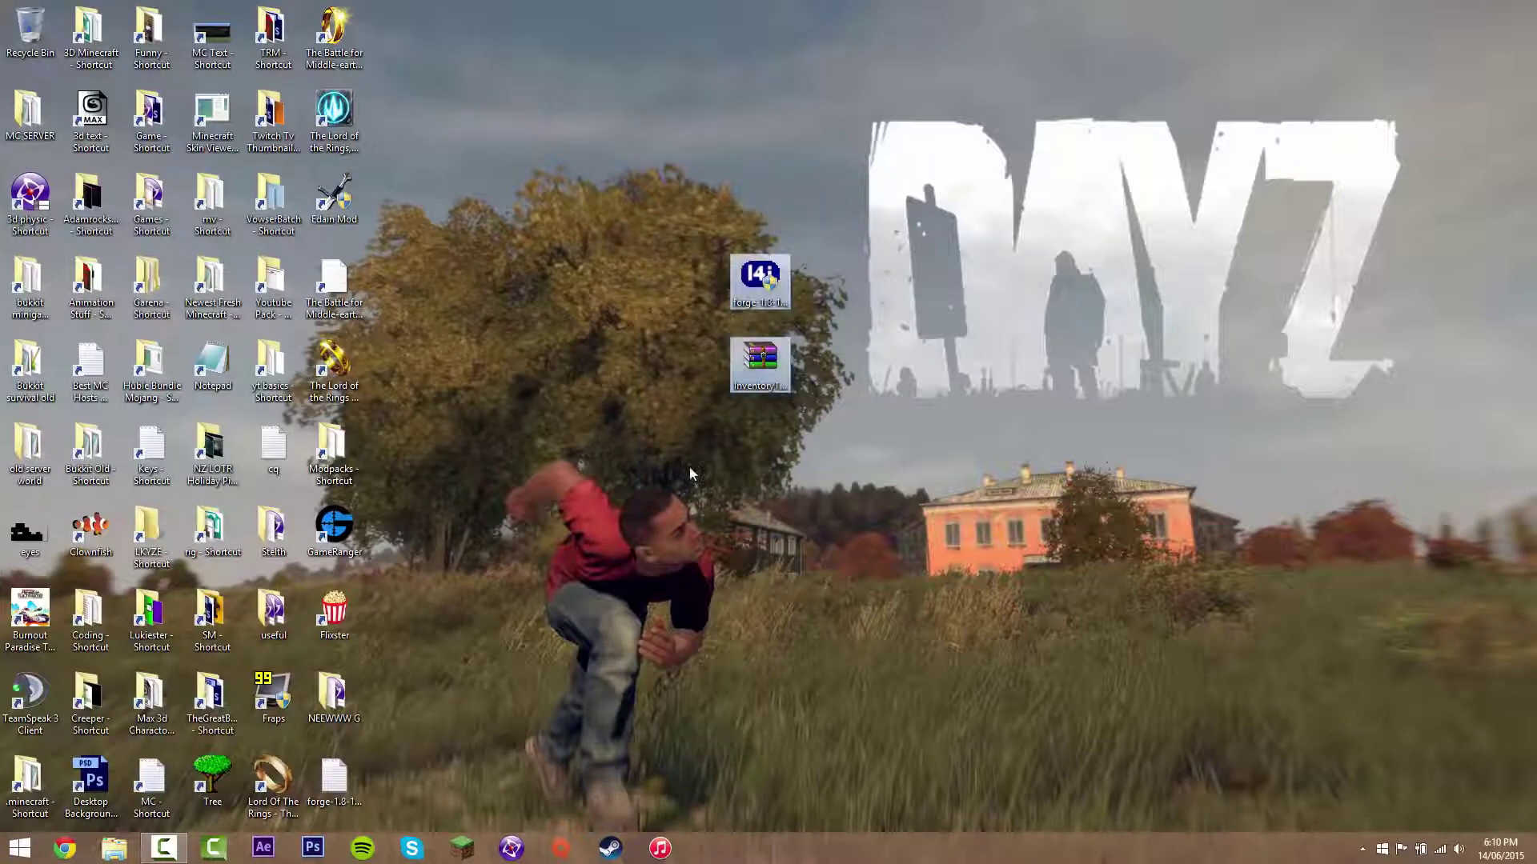
mouse_move(860, 190)
left_mouse_down()
mouse_move(703, 353)
mouse_move(699, 316)
left_mouse_up()
left_click(761, 288)
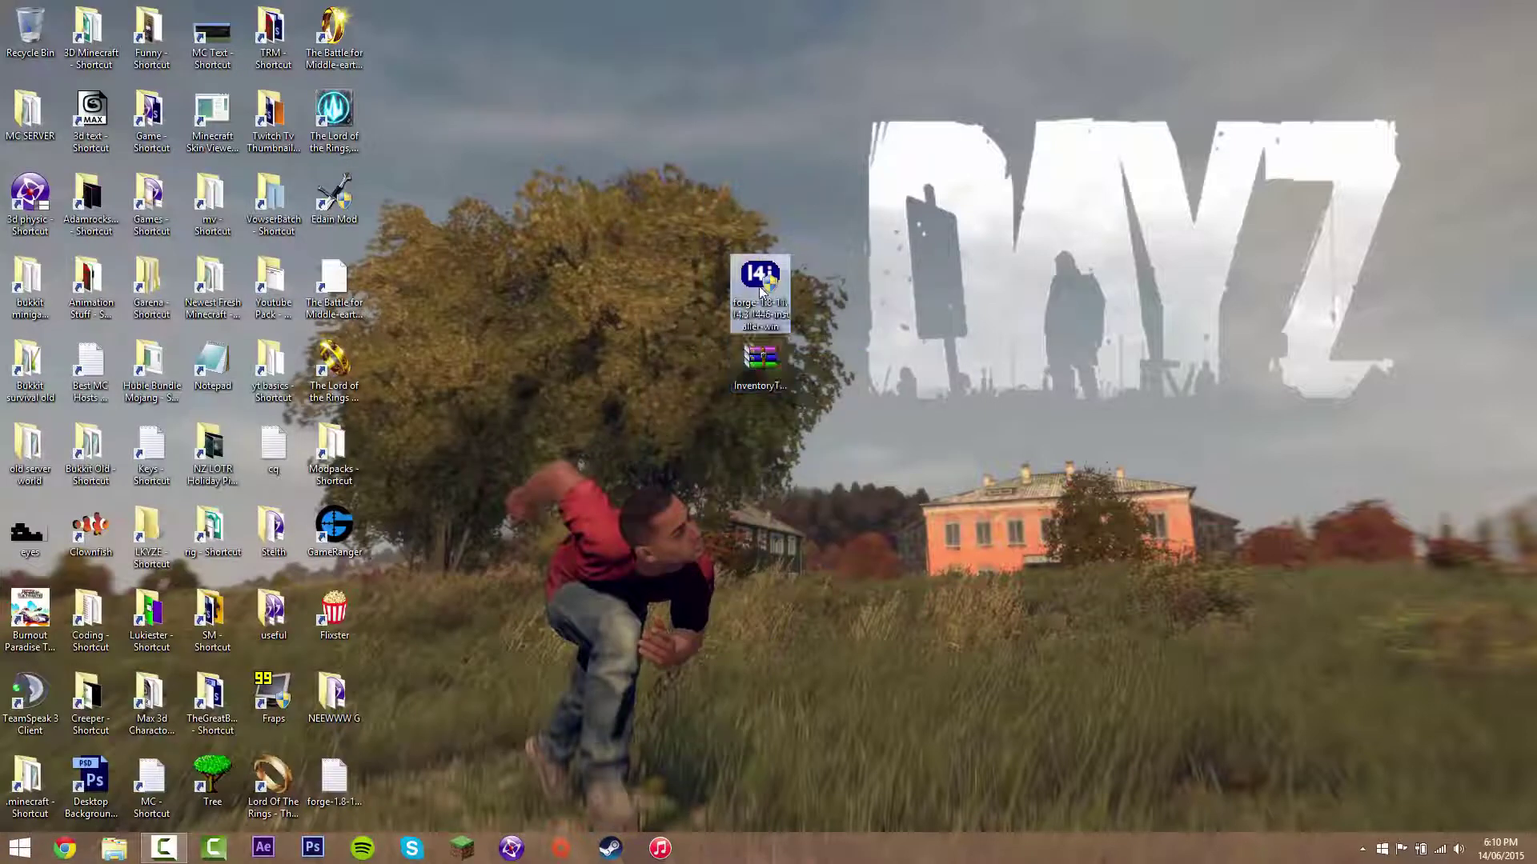
Run the Forge installer to add the 11.14.3.1446 client profile, then acknowledge the Complete message
left_click_drag(776, 276, 781, 202)
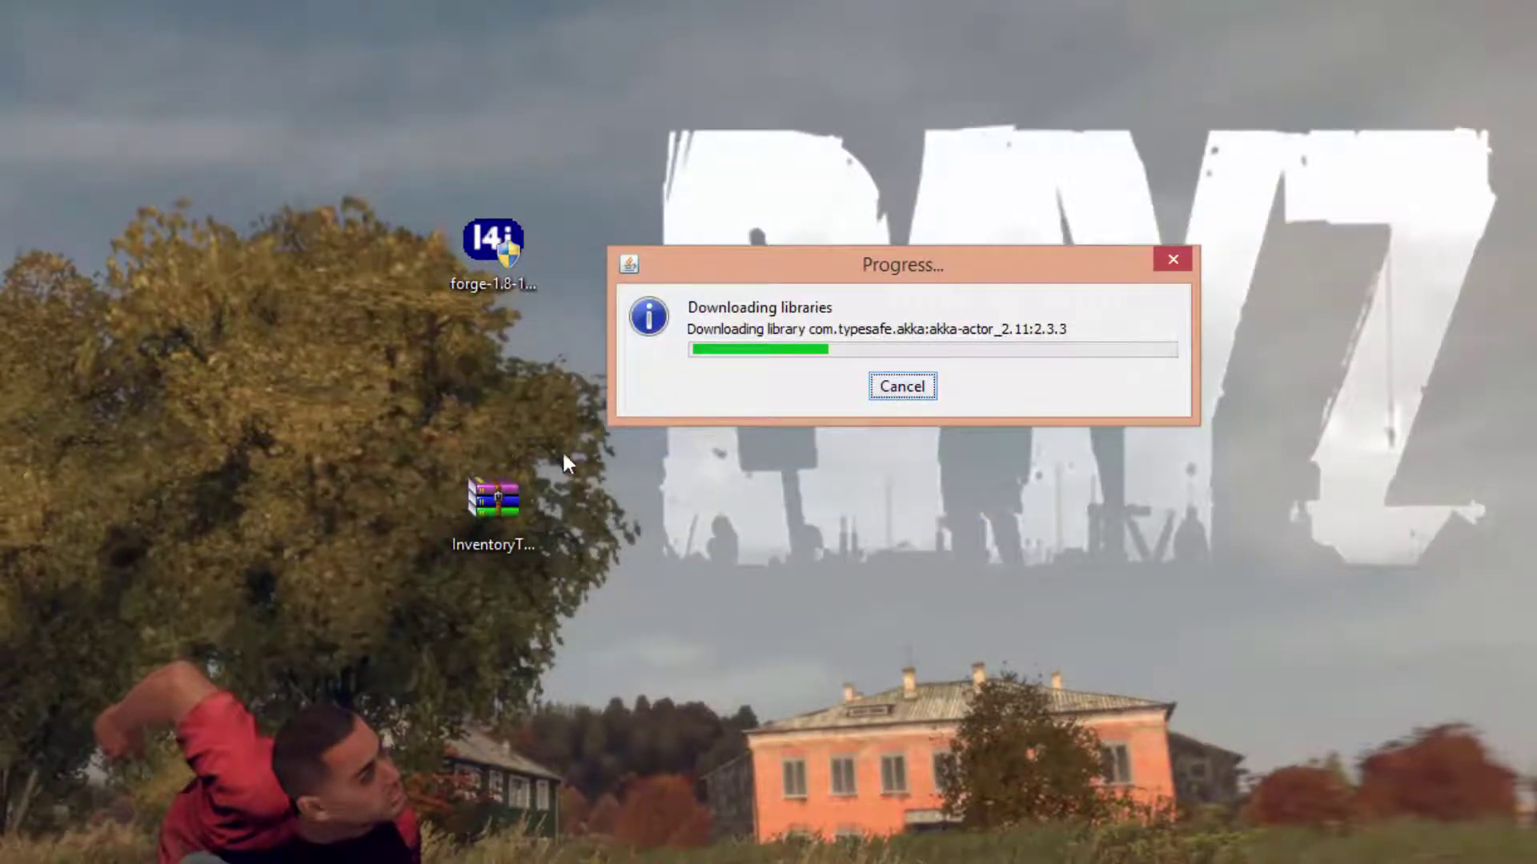
left_click_drag(360, 405, 600, 645)
left_click(428, 403)
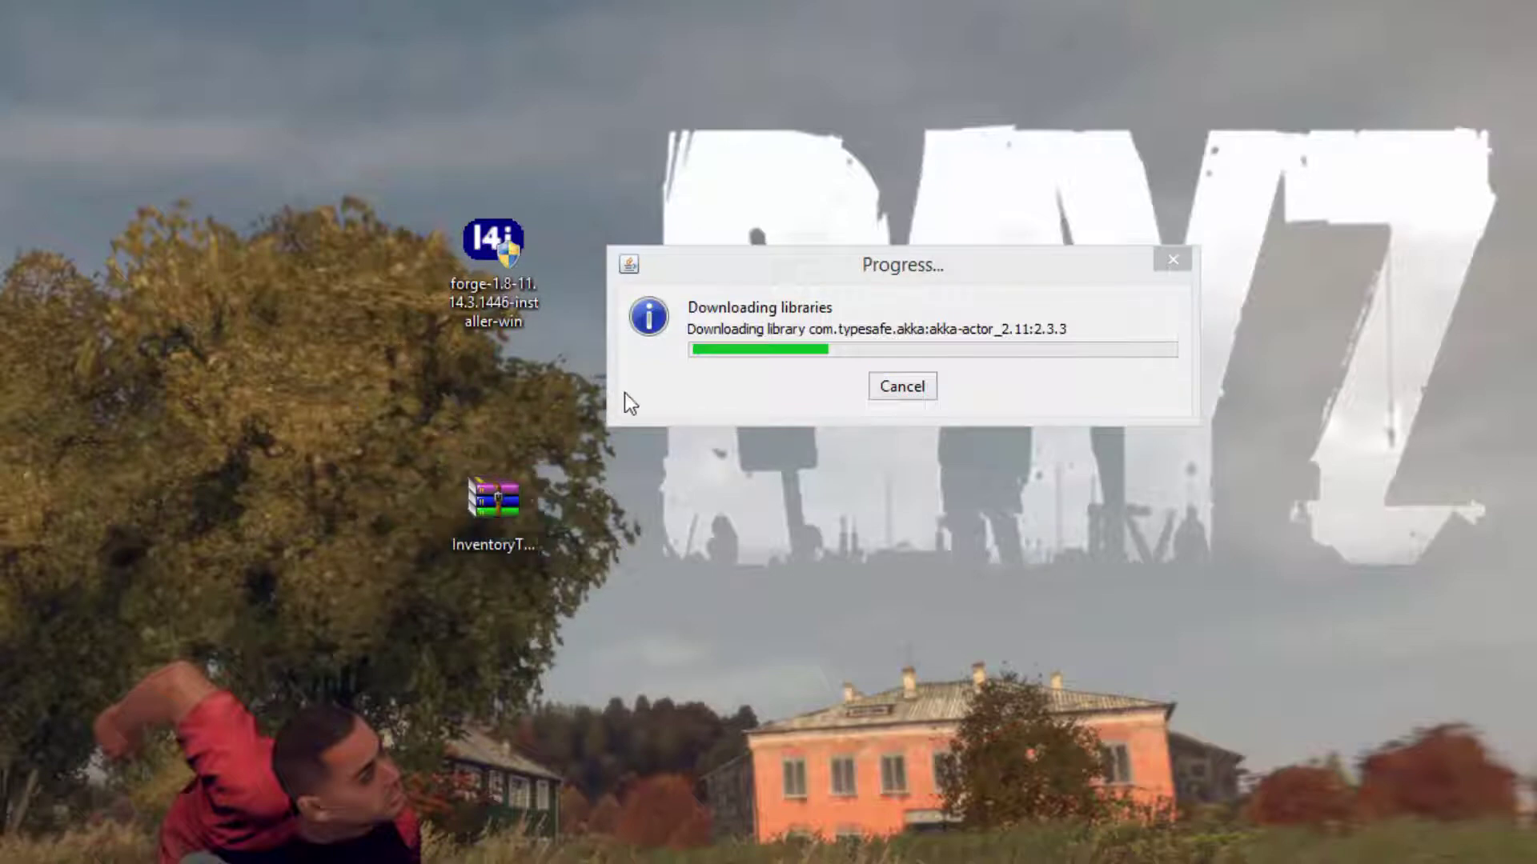
left_click_drag(513, 527, 679, 331)
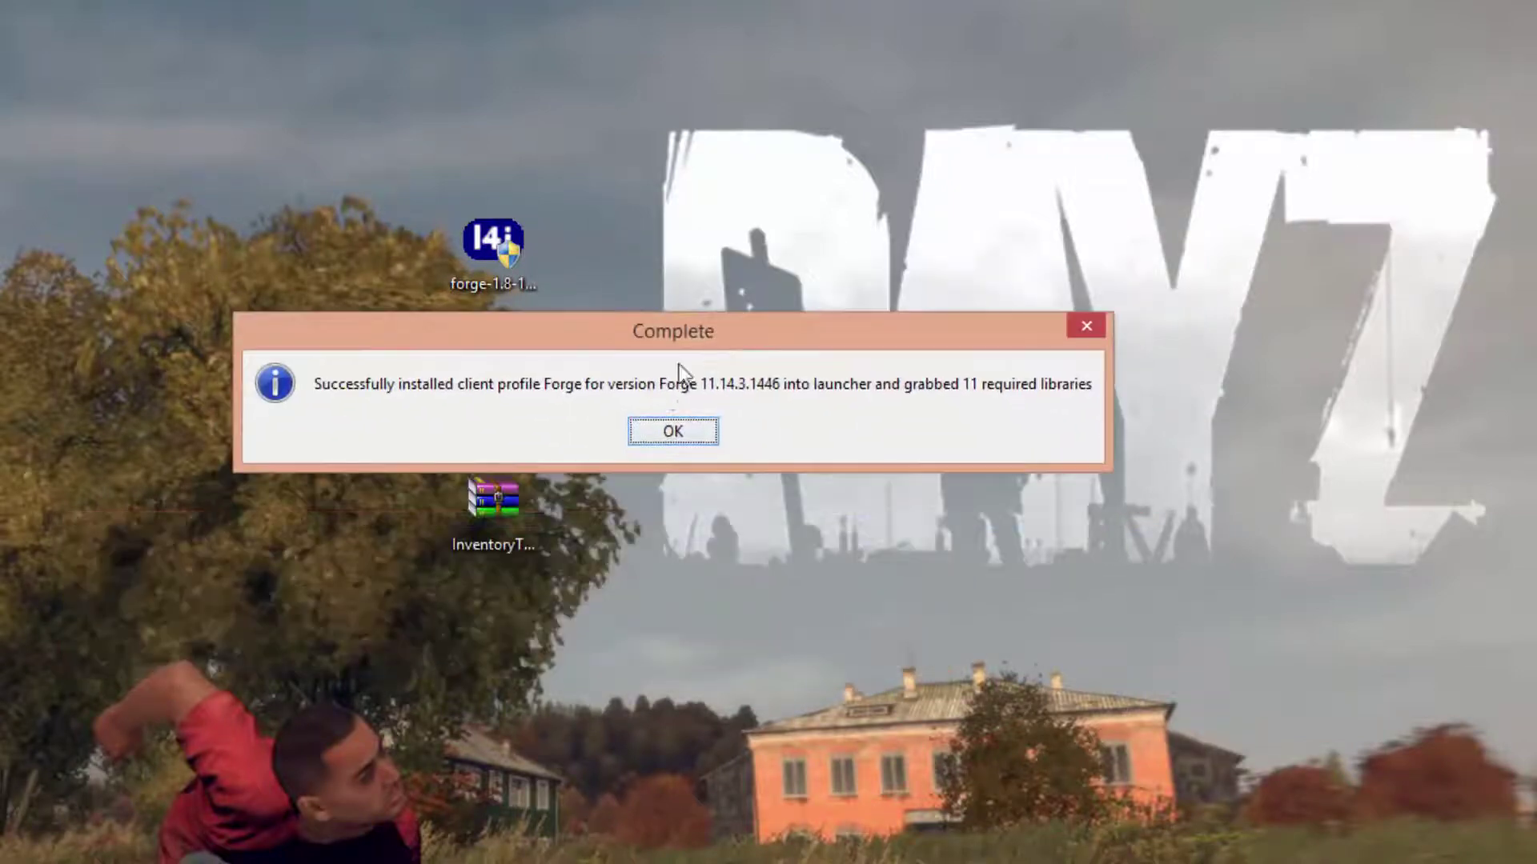
left_click(673, 431)
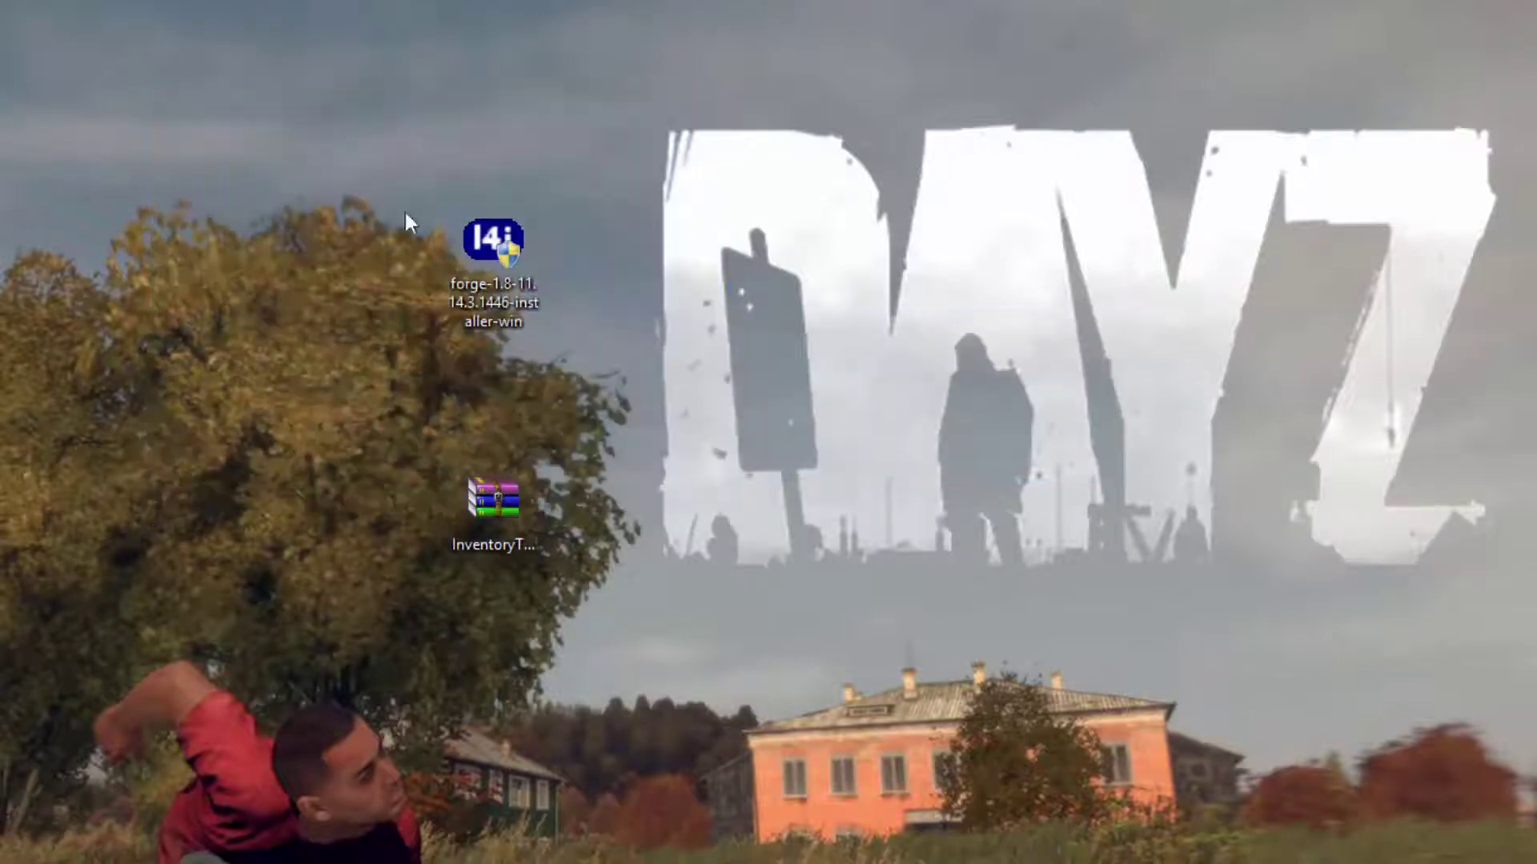
left_click_drag(341, 127, 617, 269)
Delete the Forge installer from the desktop, leaving the InventoryTweaks file
right_click(473, 266)
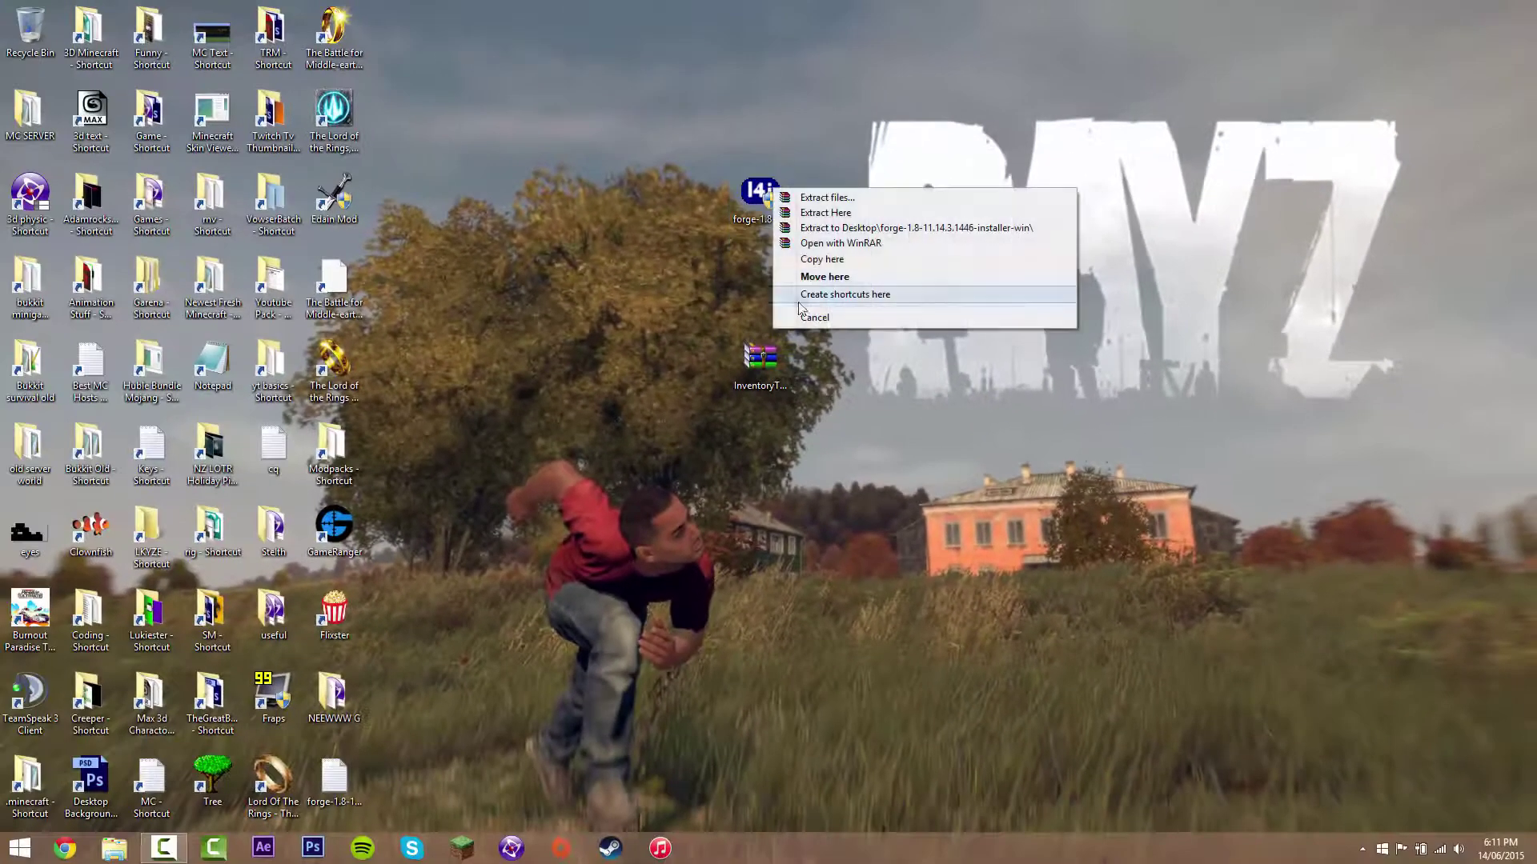
left_click(812, 317)
right_click(769, 193)
left_click(812, 597)
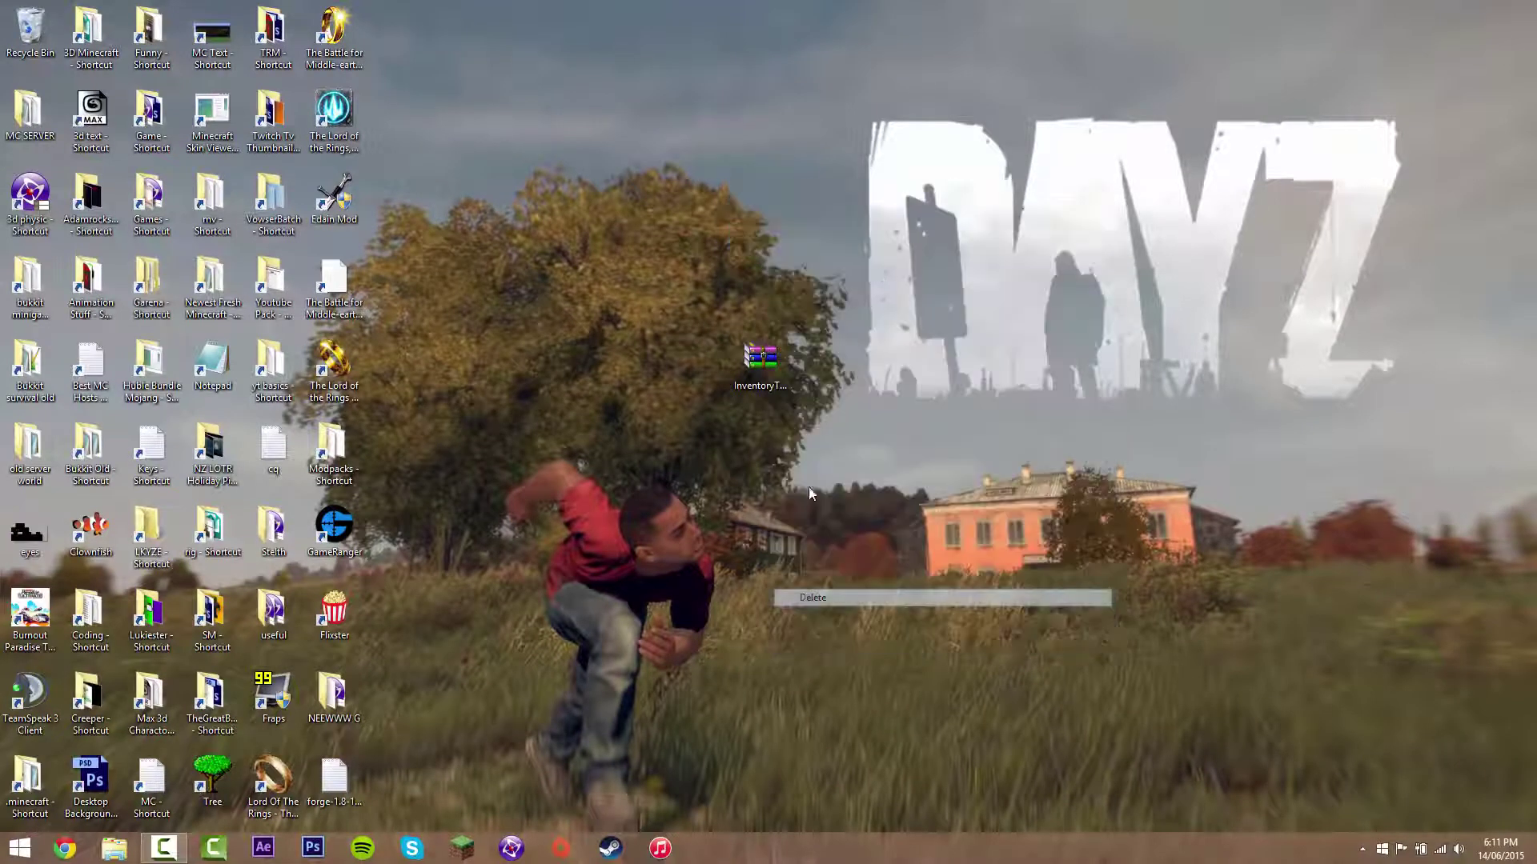
mouse_move(764, 395)
left_mouse_down()
mouse_move(862, 215)
mouse_move(887, 312)
left_mouse_up()
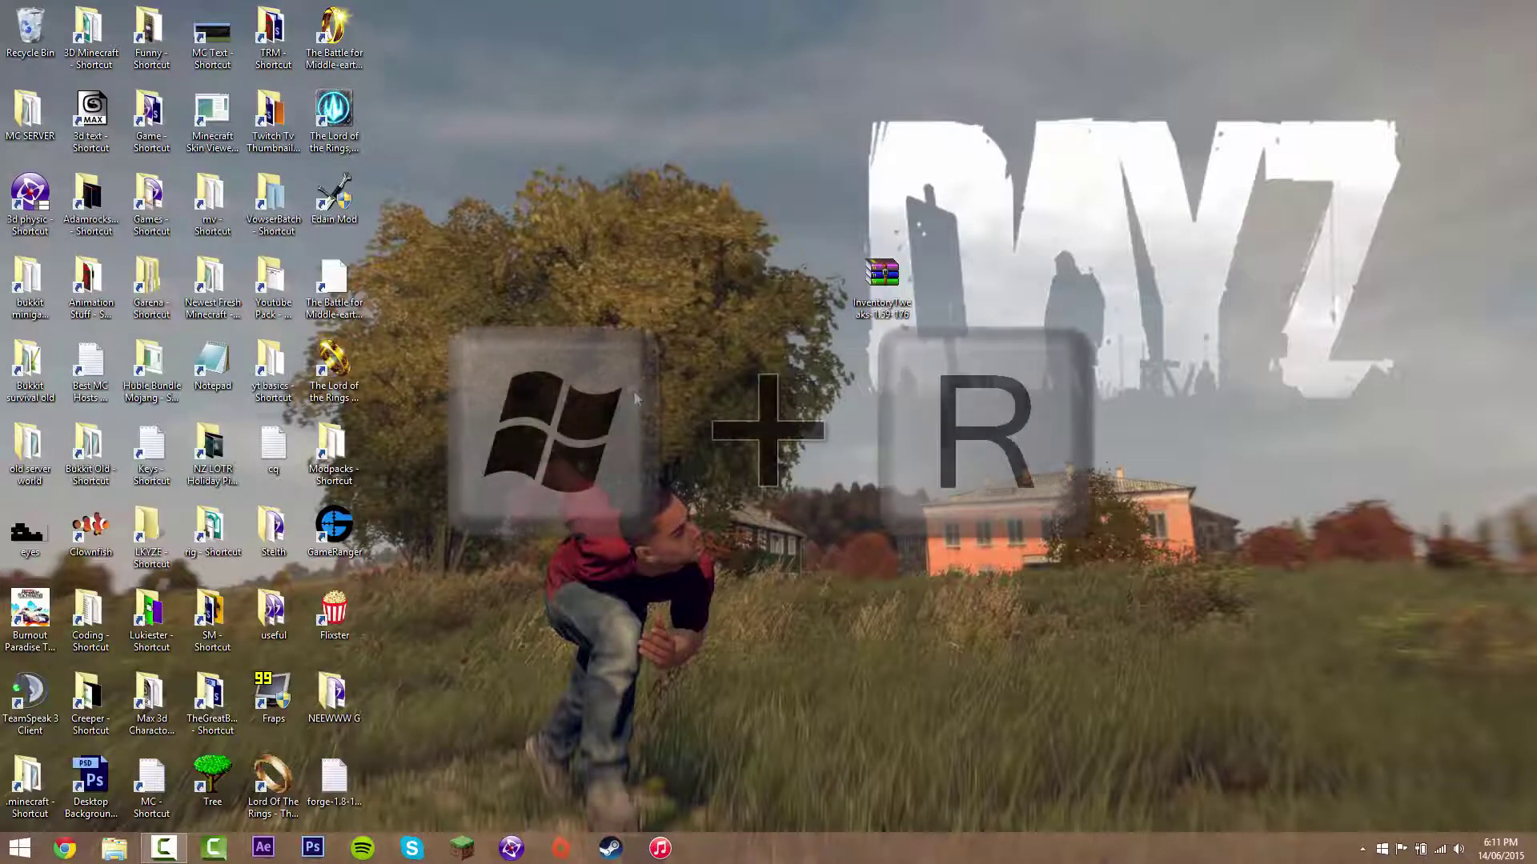
Run %appdata% from the Win+R box to open the AppData Roaming folder
key("super+r")
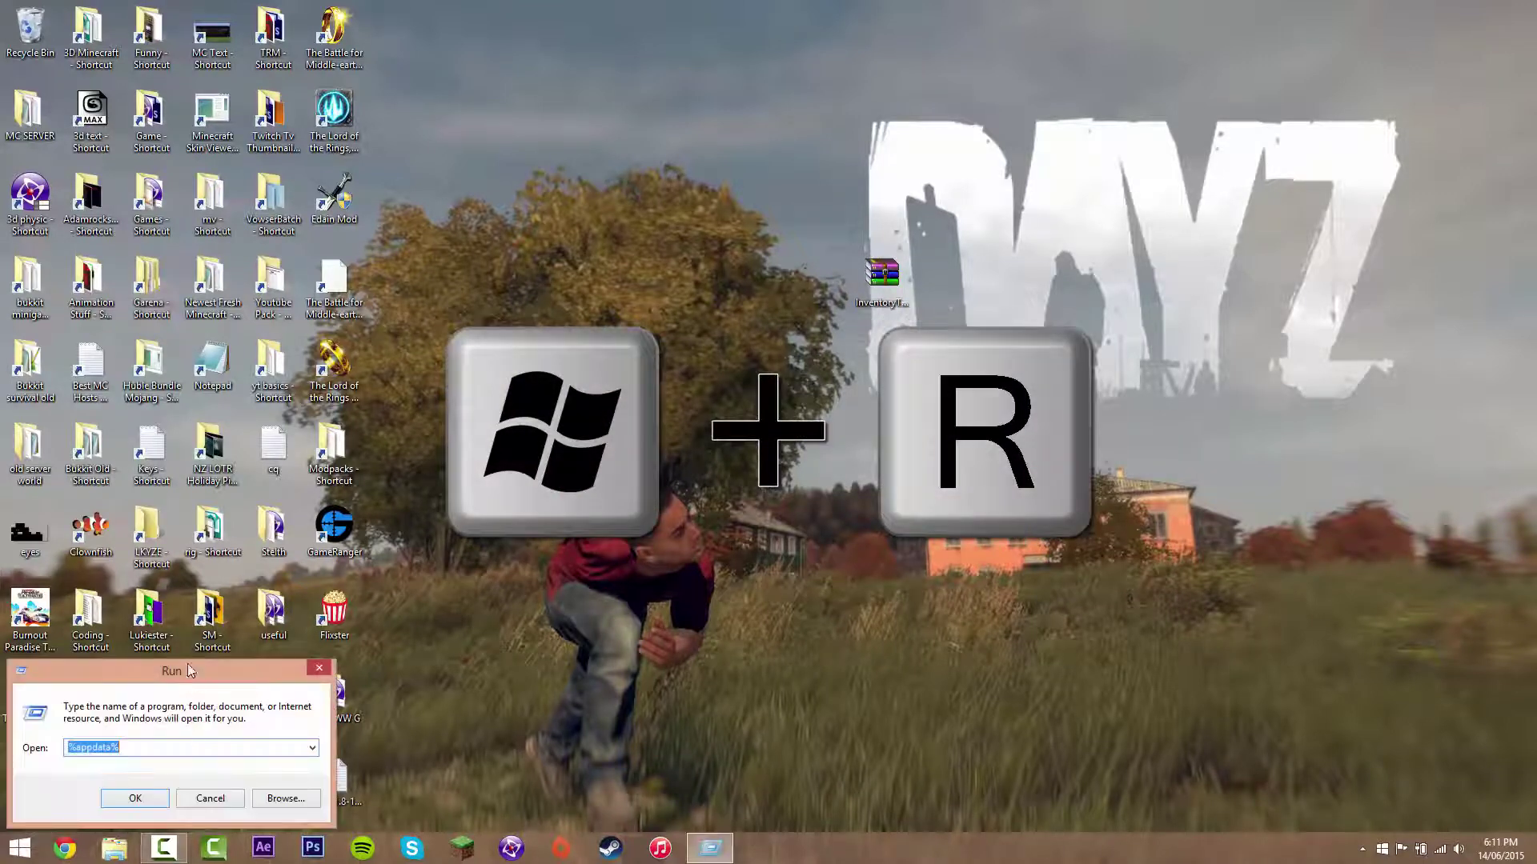
left_click(636, 298)
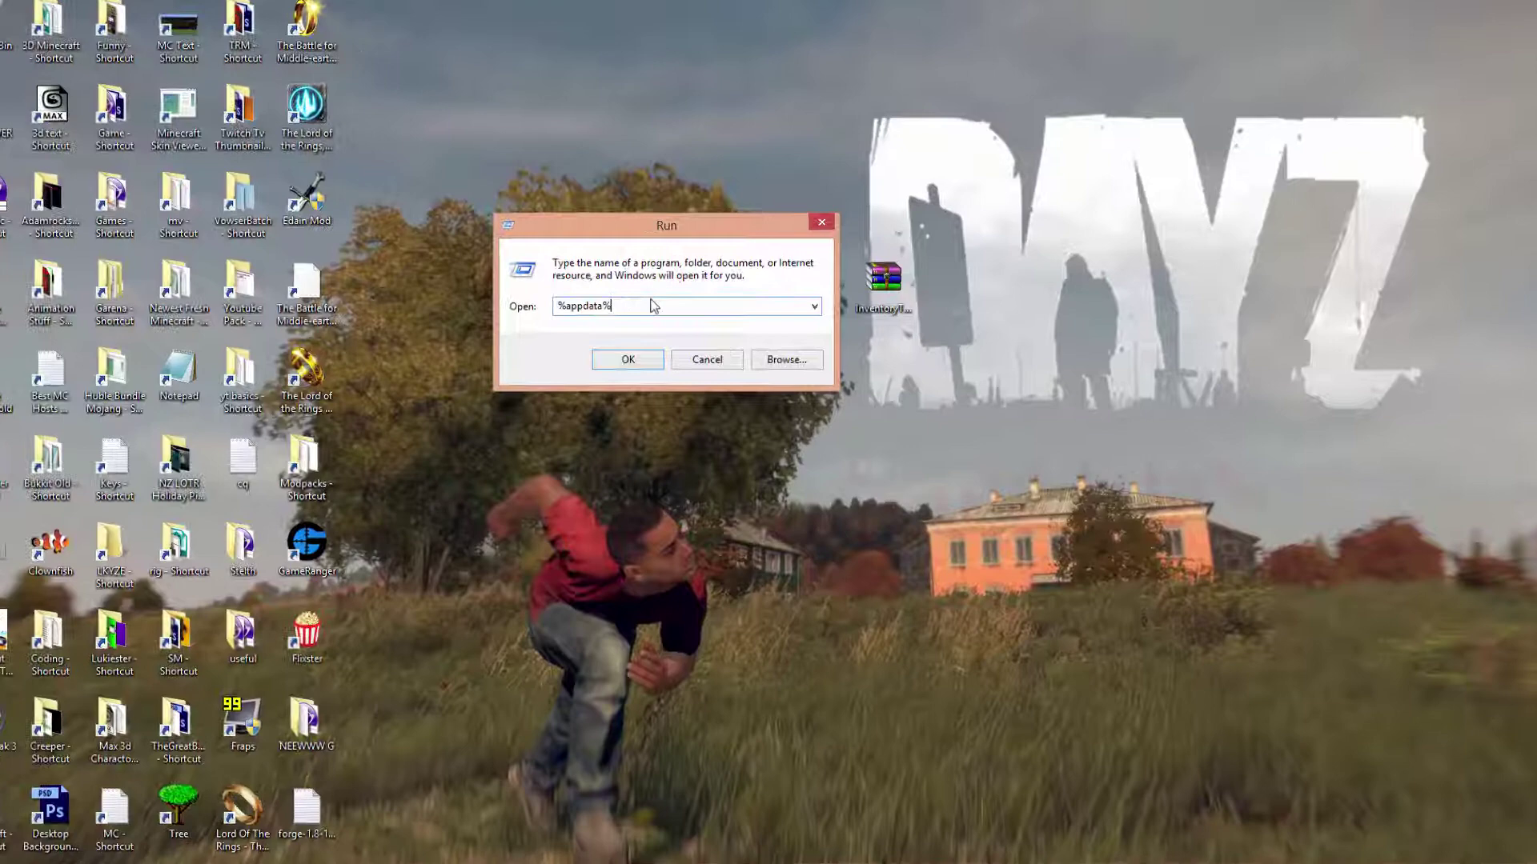
left_click_drag(623, 300, 573, 300)
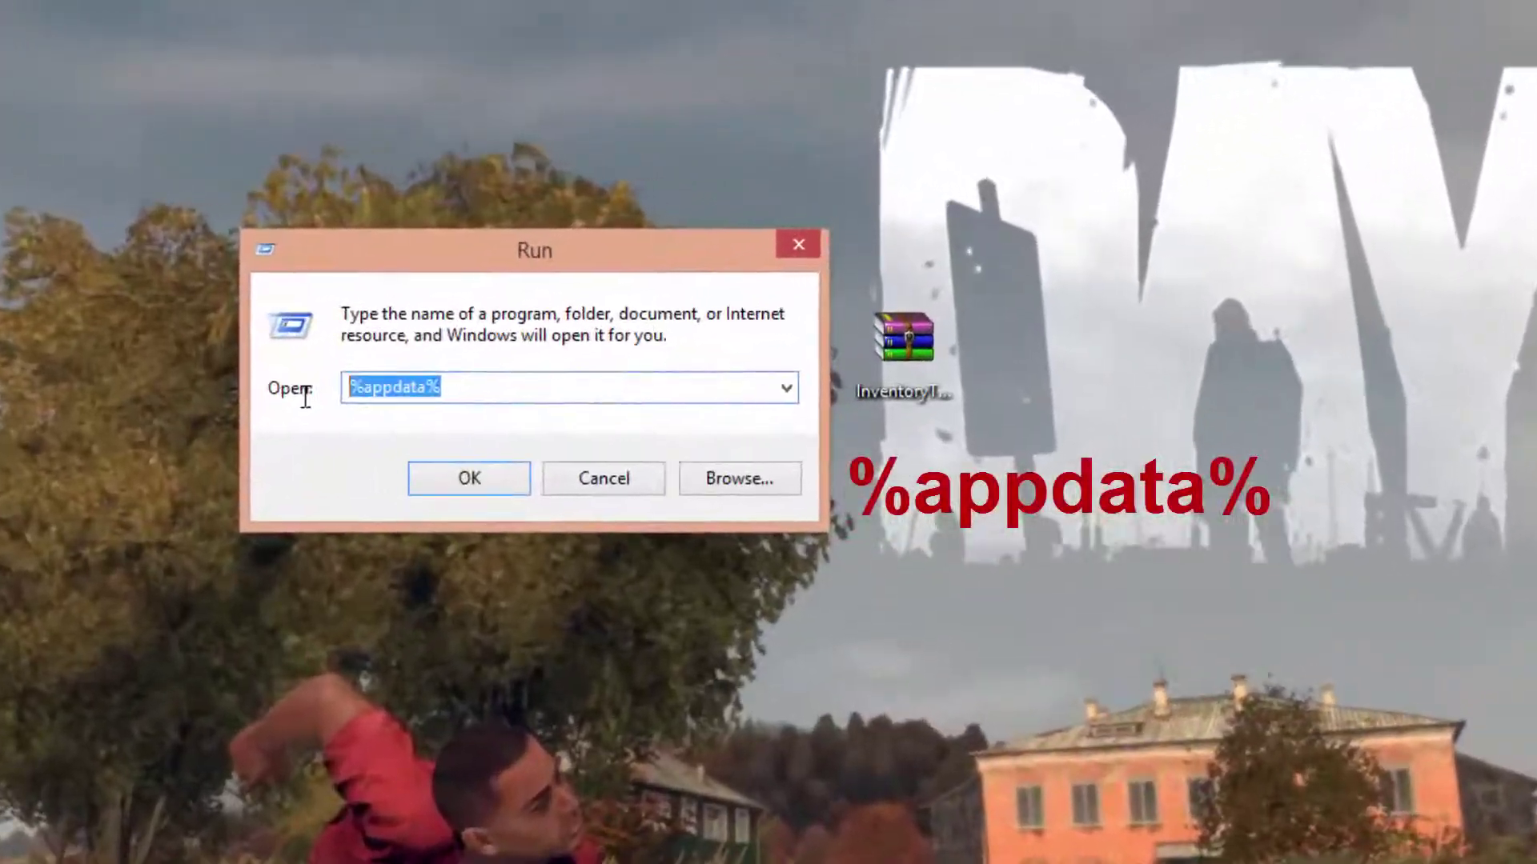
left_click(581, 299)
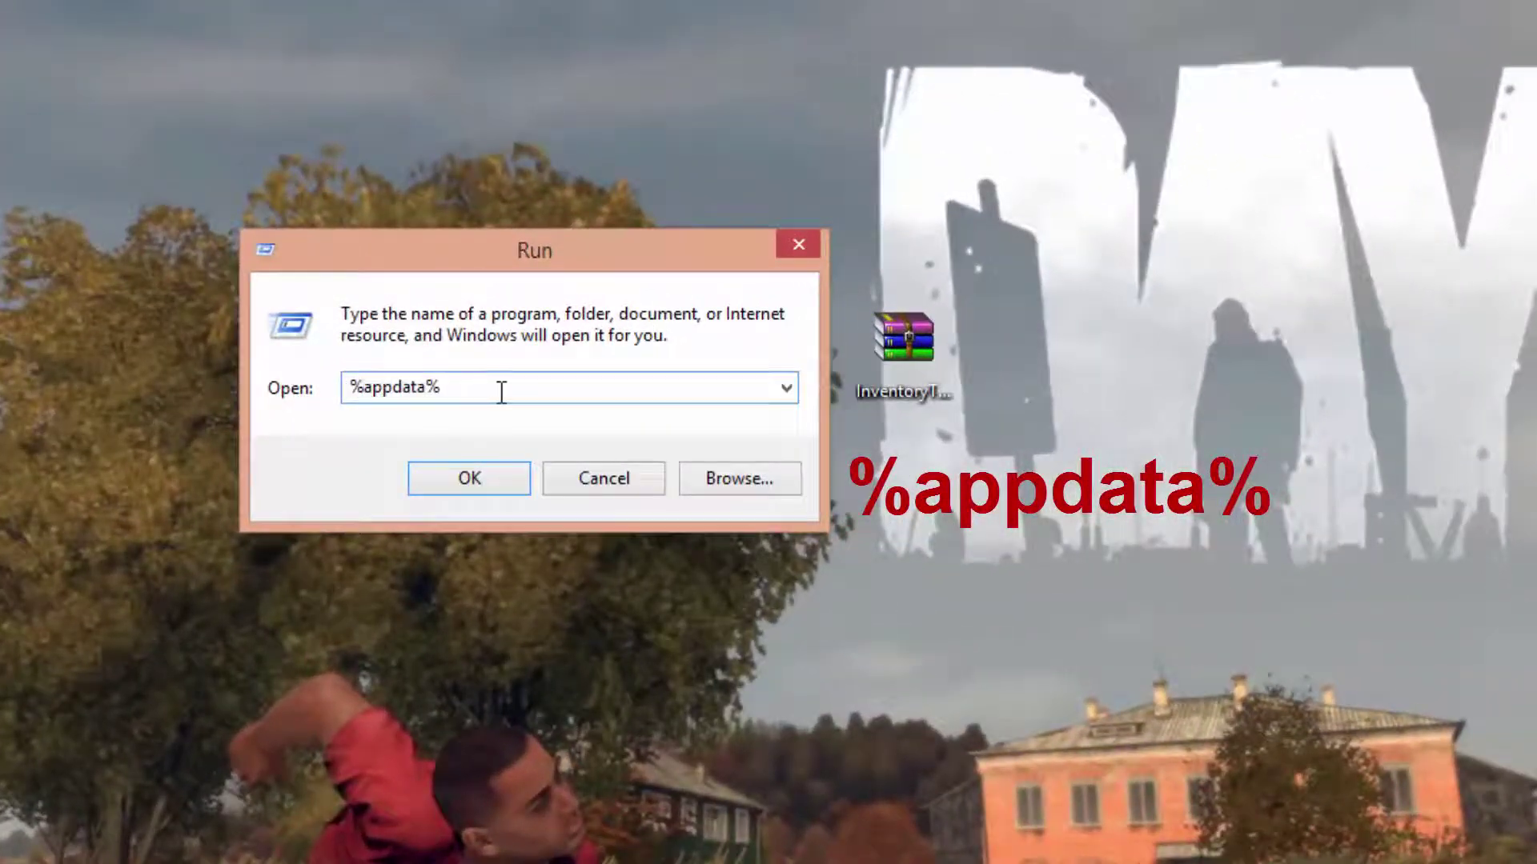
left_click_drag(467, 384, 295, 392)
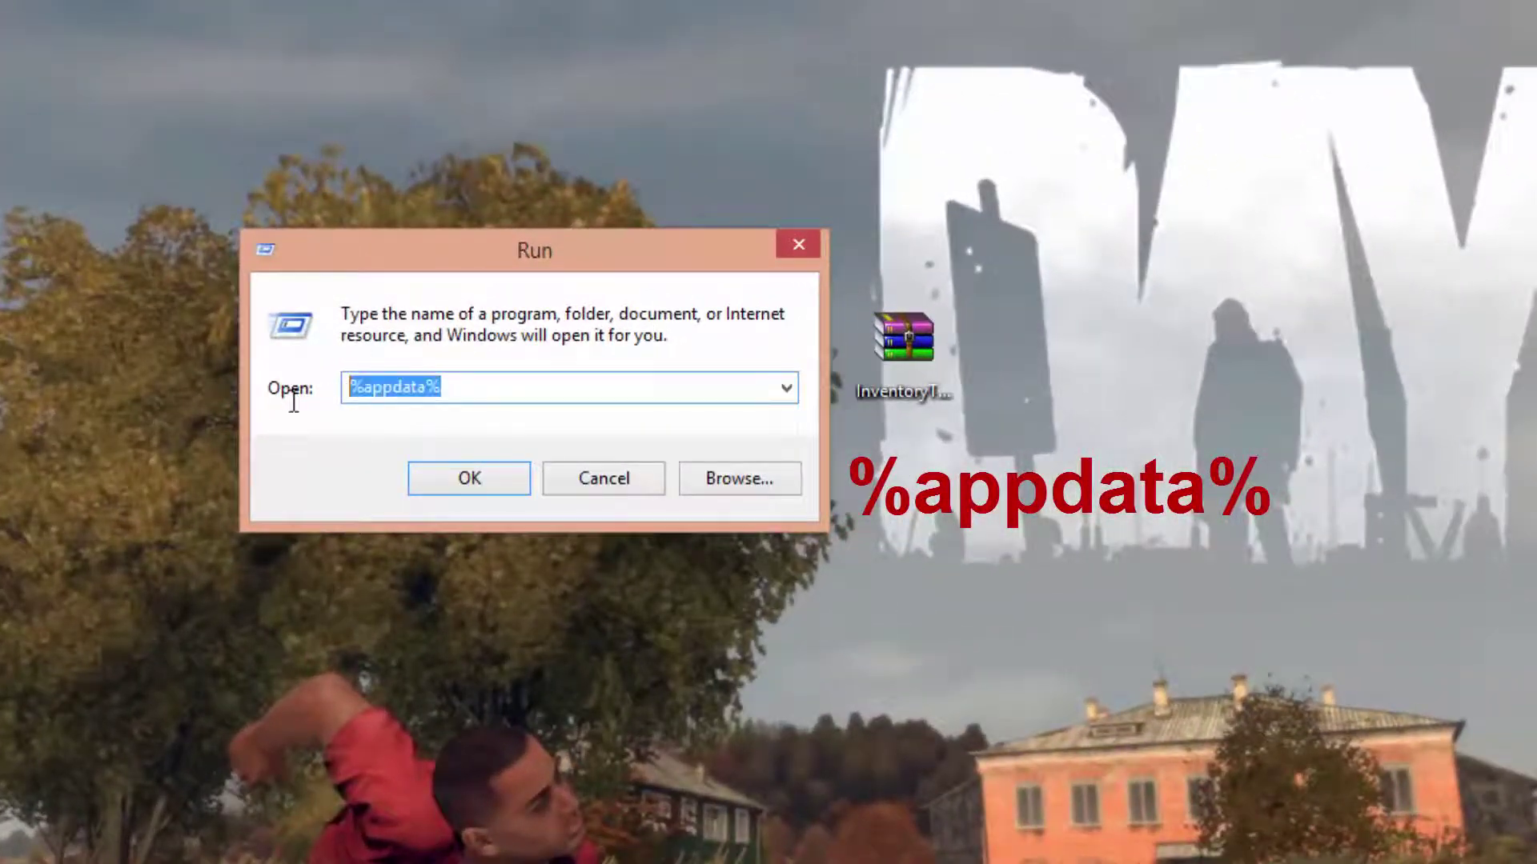
left_click(428, 477)
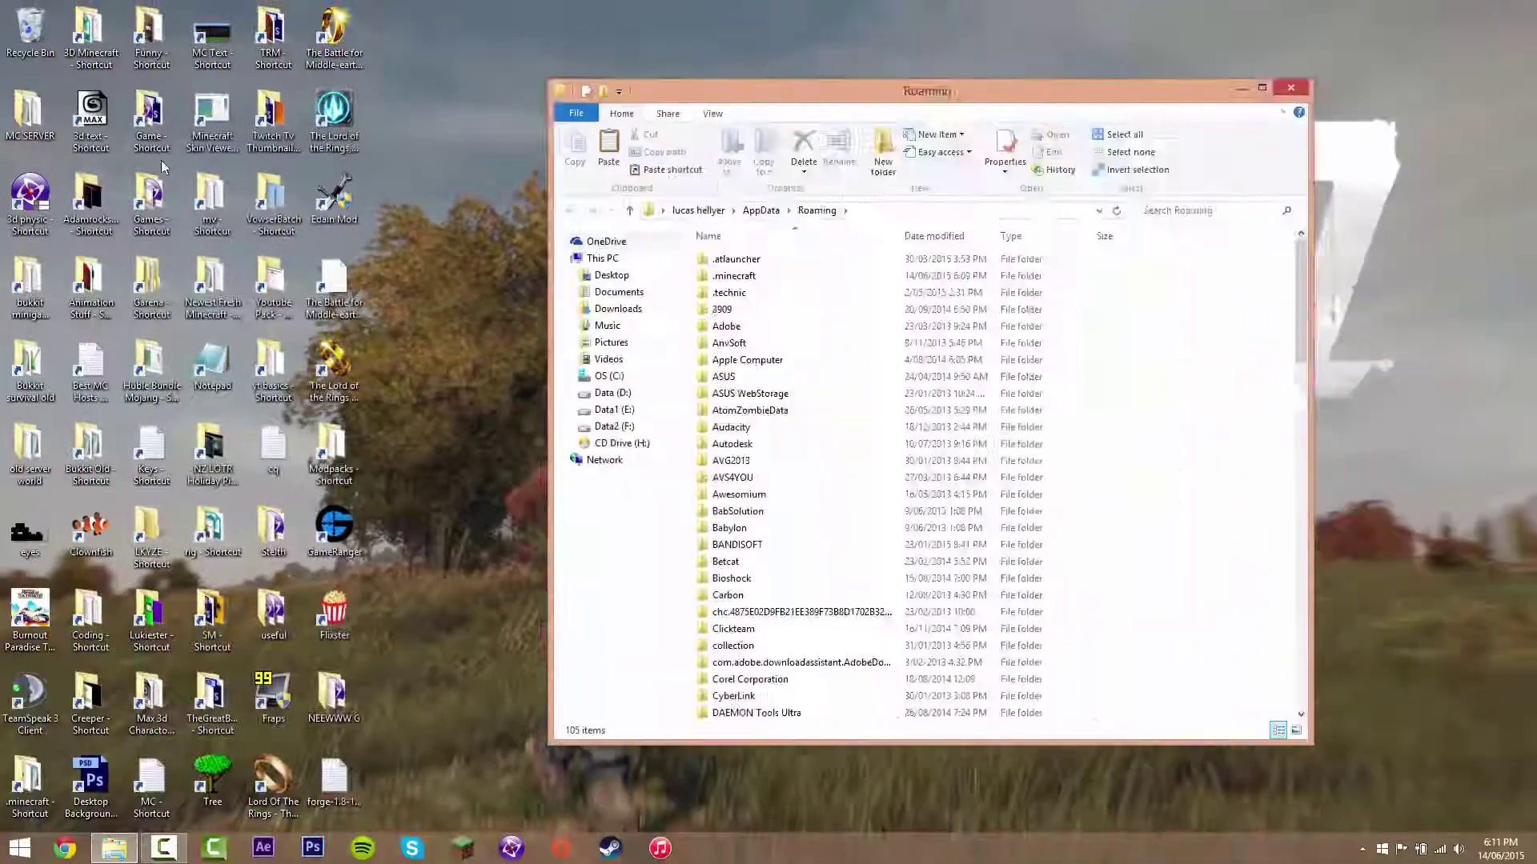
Snap the Roaming window to the left half and open the .minecraft folder
key("super+Left")
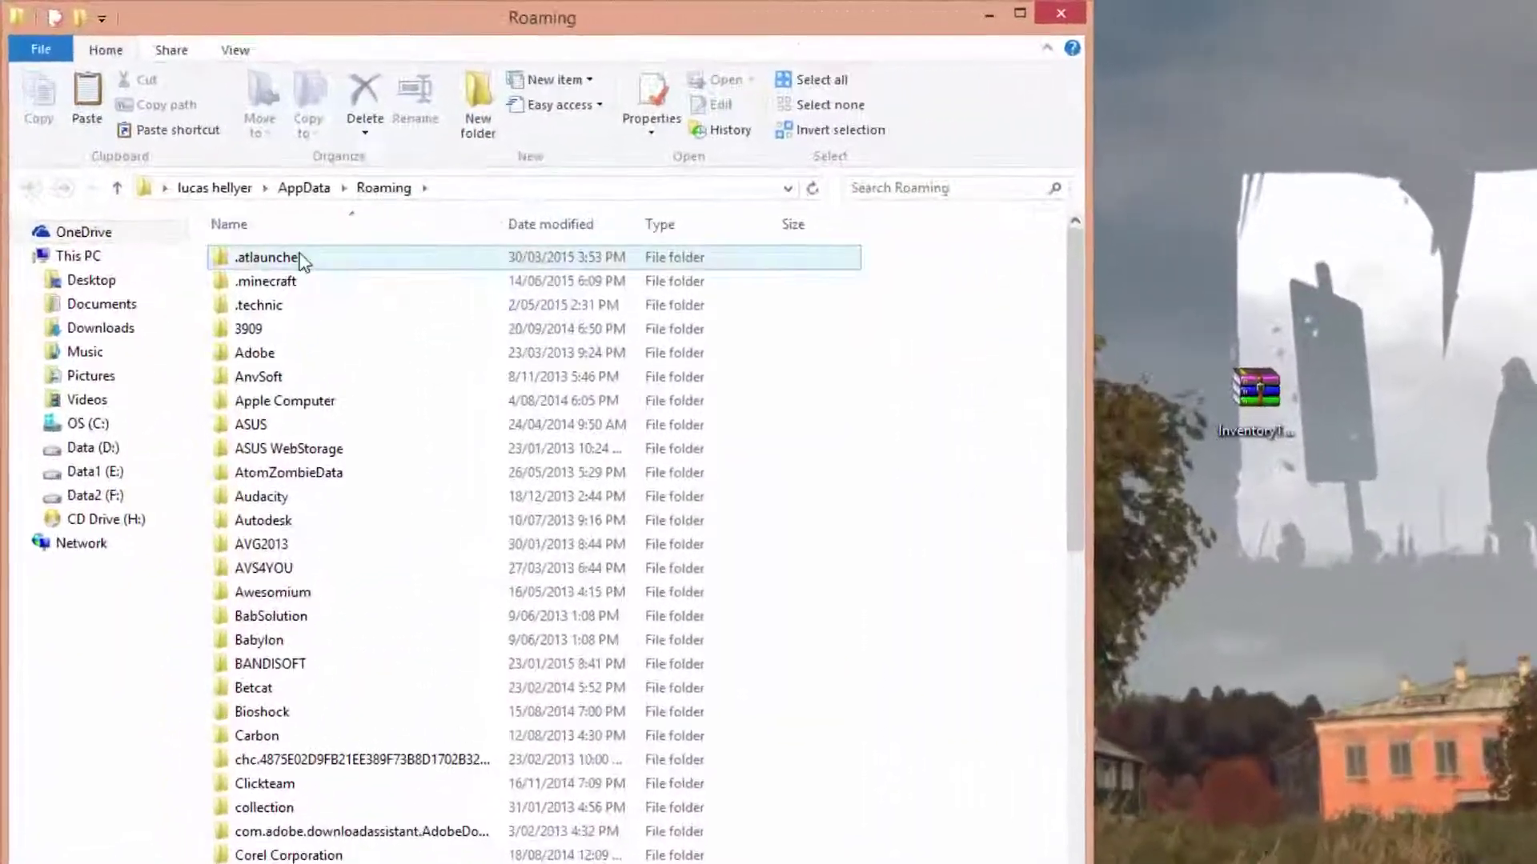
left_click(199, 198)
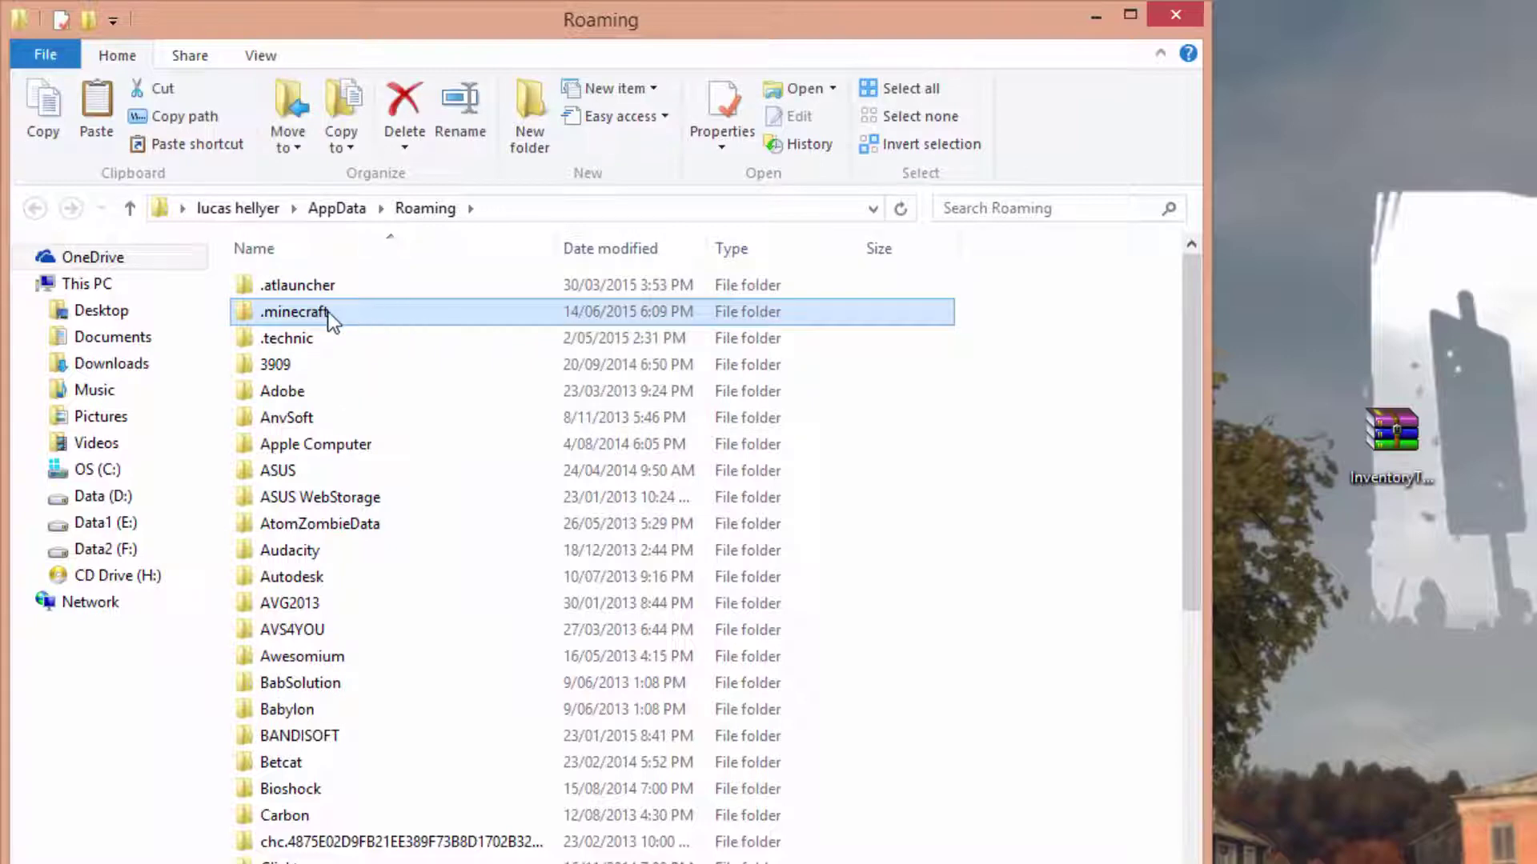
scroll(440, 460, "down", 10)
scroll(437, 496, "up", 10)
double_click(300, 309)
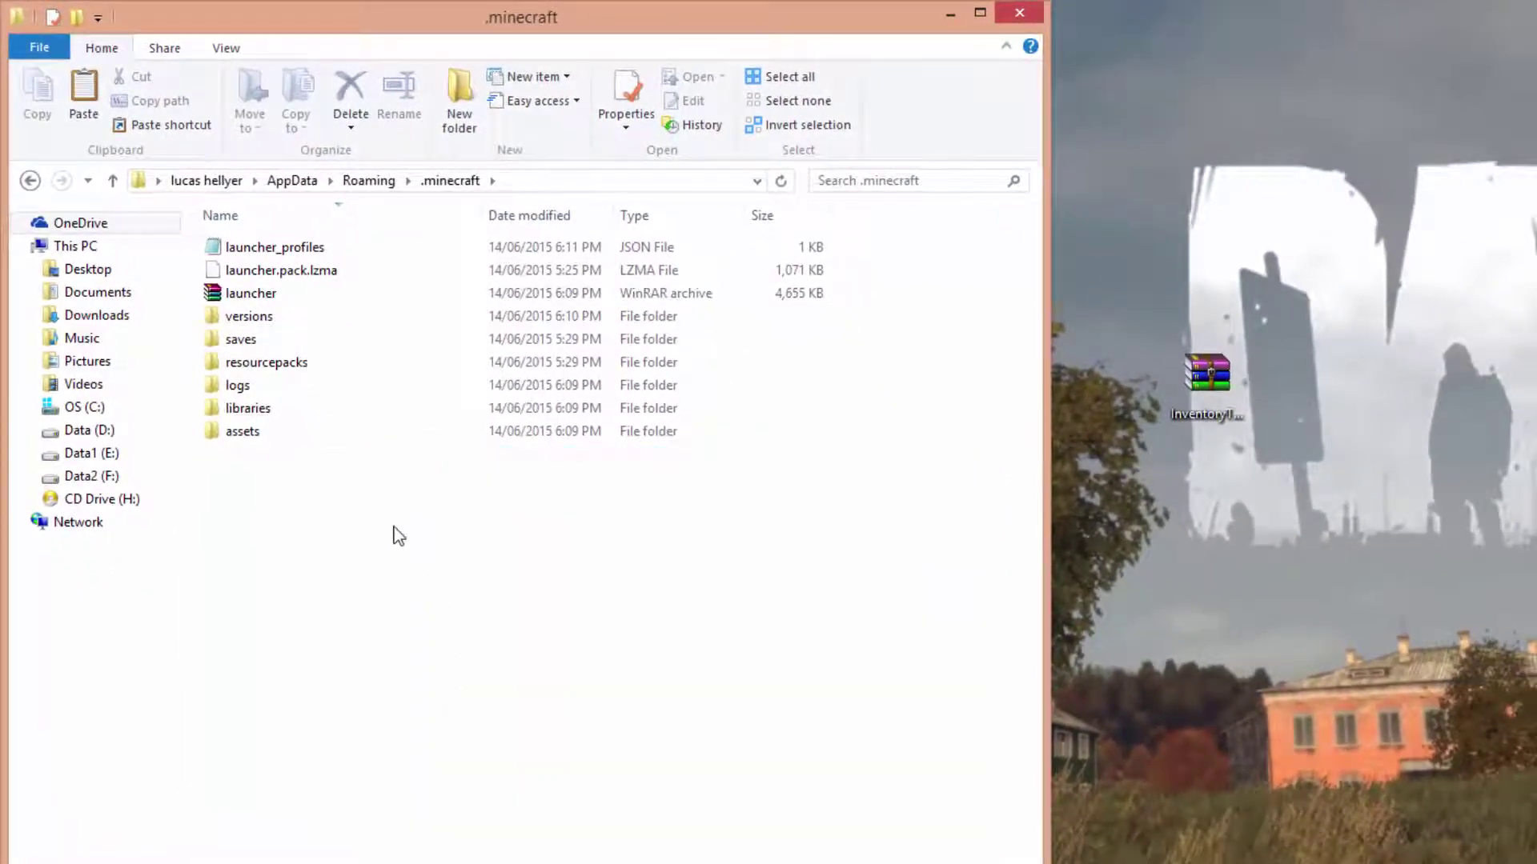
Create a new folder named mods inside .minecraft and open it
right_click(407, 503)
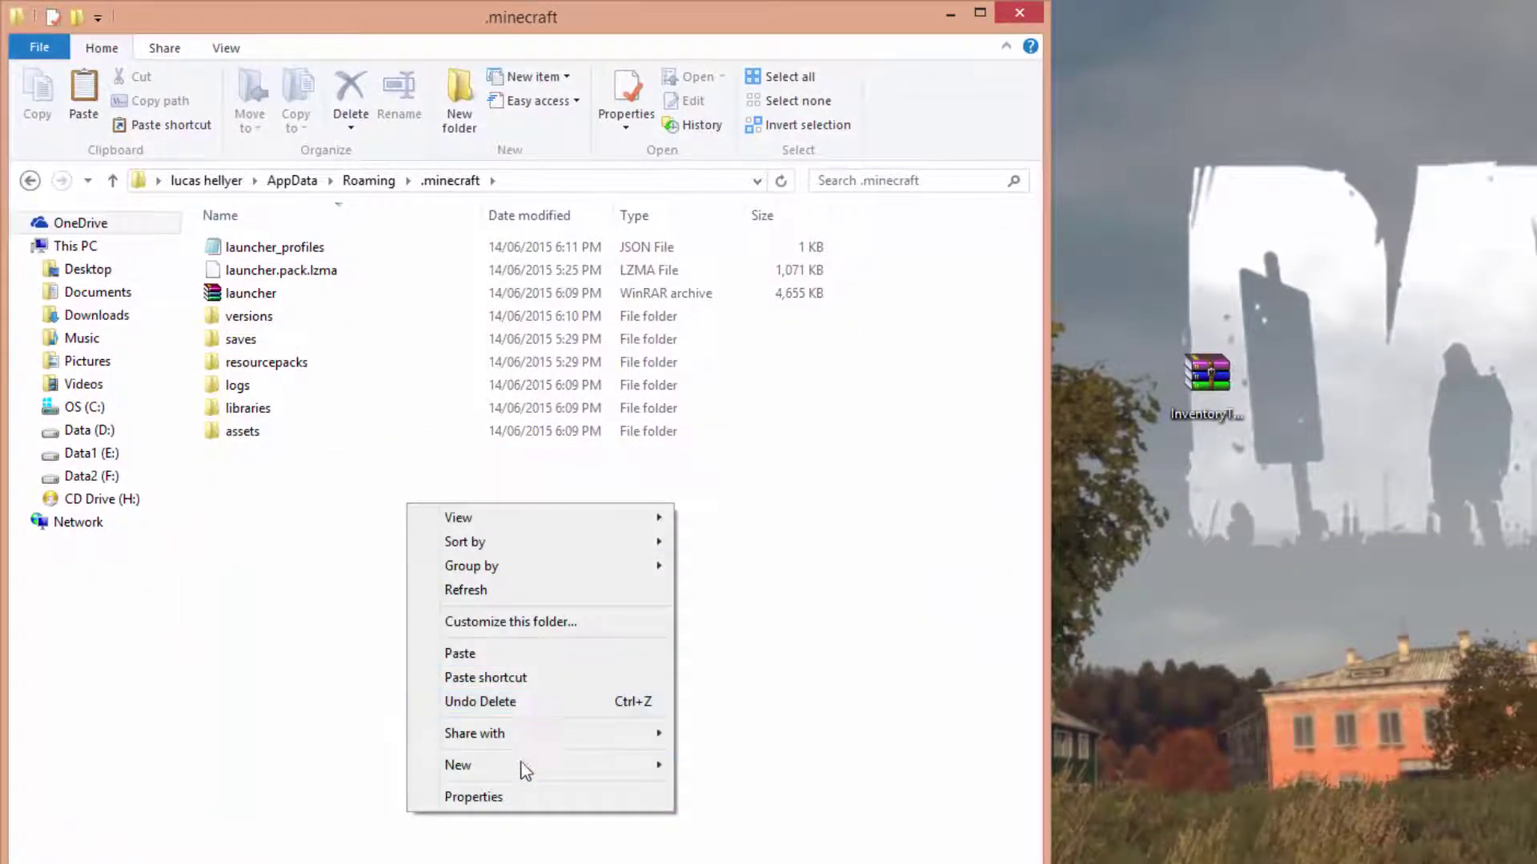
mouse_move(516, 766)
left_click(709, 770)
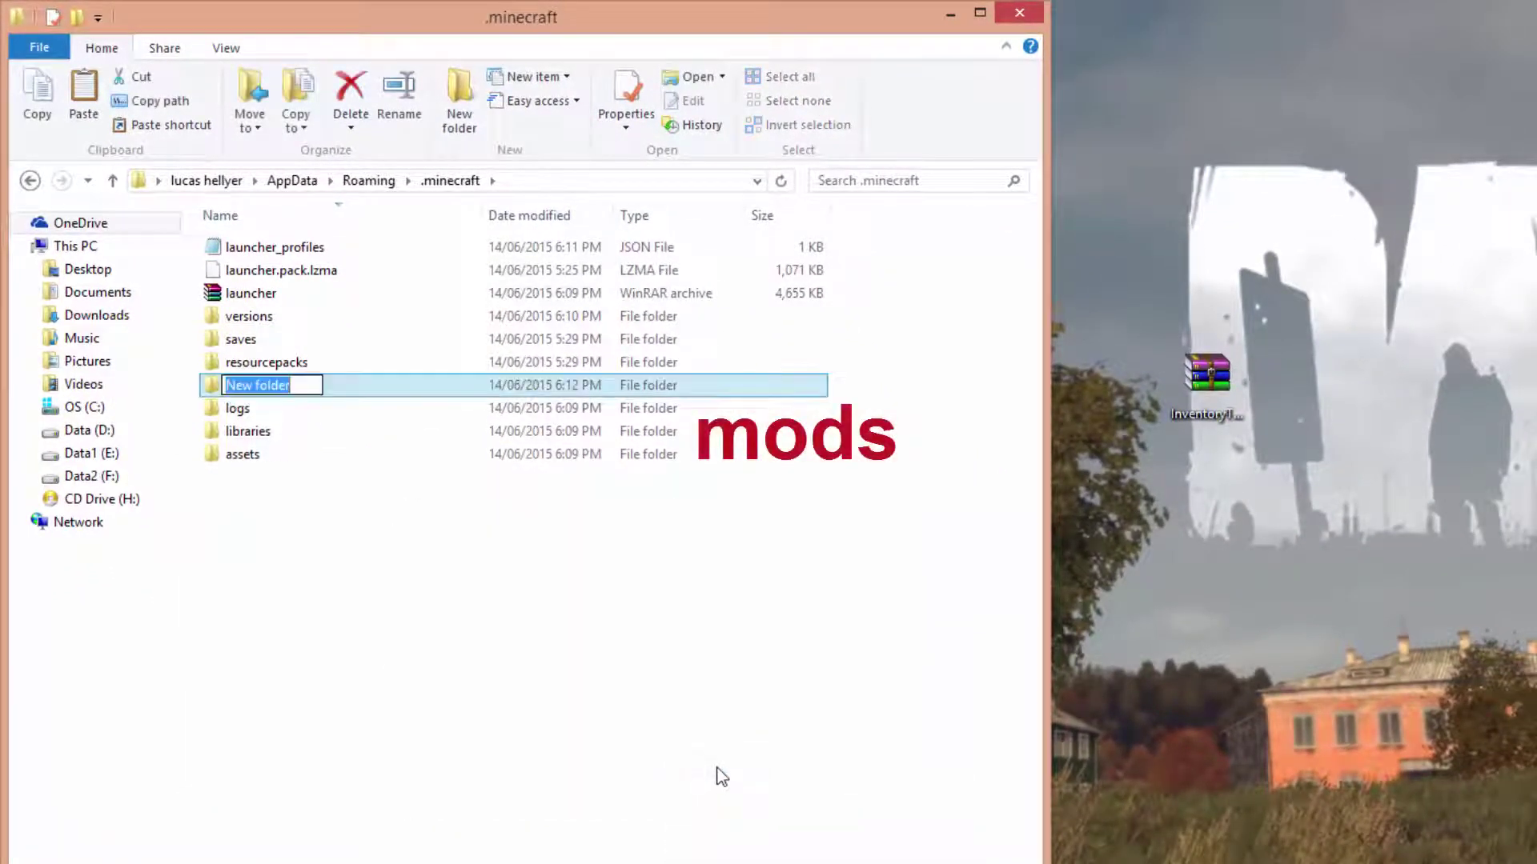
type("mods")
key("Return")
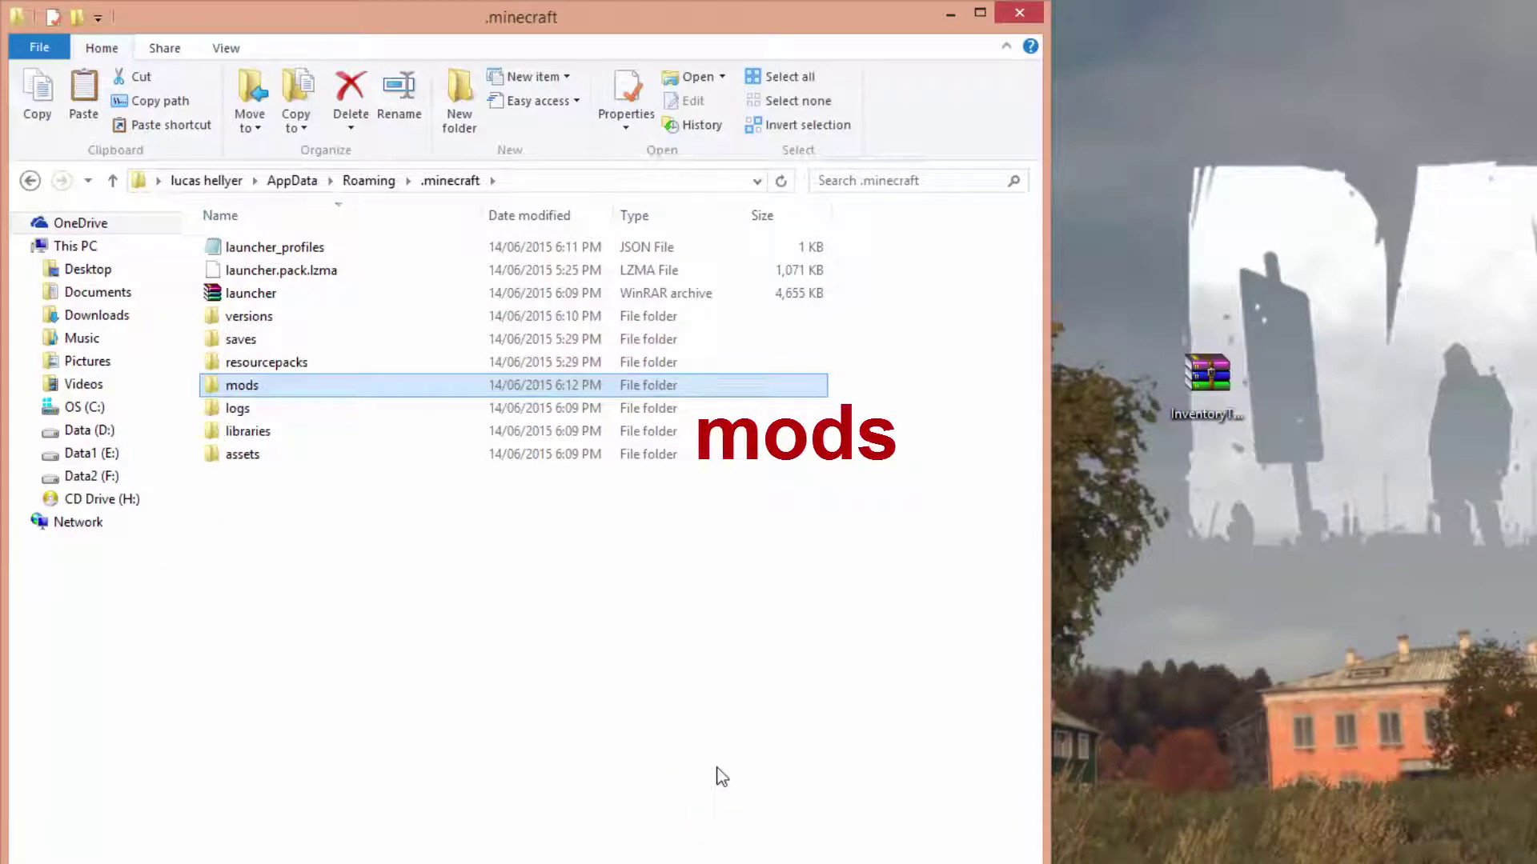
double_click(266, 382)
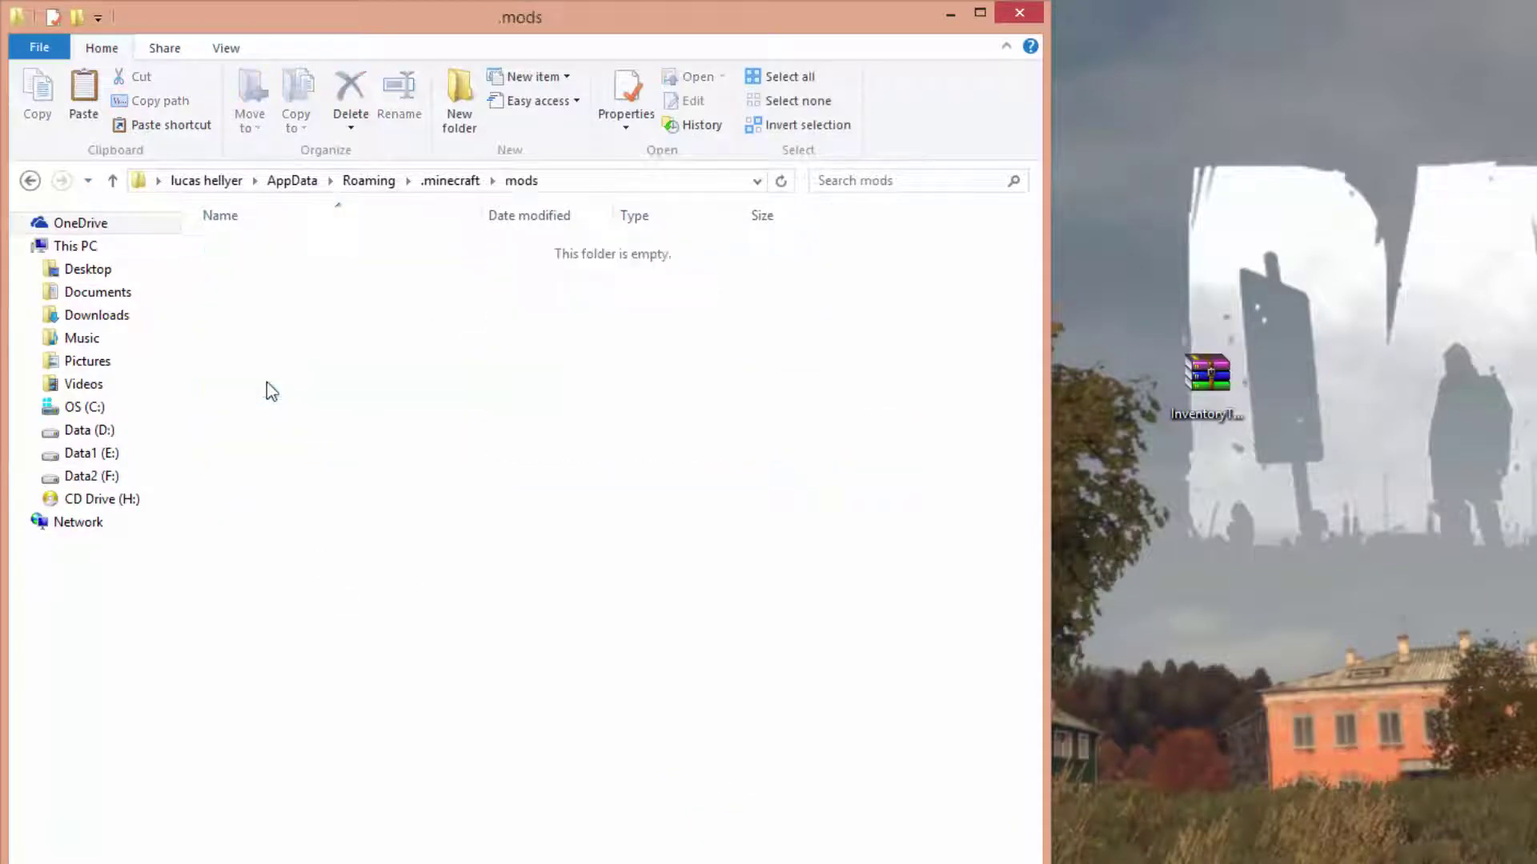
Move the InventoryTweaks-1.59-176 jar from the desktop into mods, then close the Explorer window
left_click_drag(1400, 278, 1140, 640)
mouse_move(1203, 414)
left_mouse_down()
mouse_move(1382, 403)
mouse_move(550, 580)
mouse_move(546, 430)
left_mouse_up()
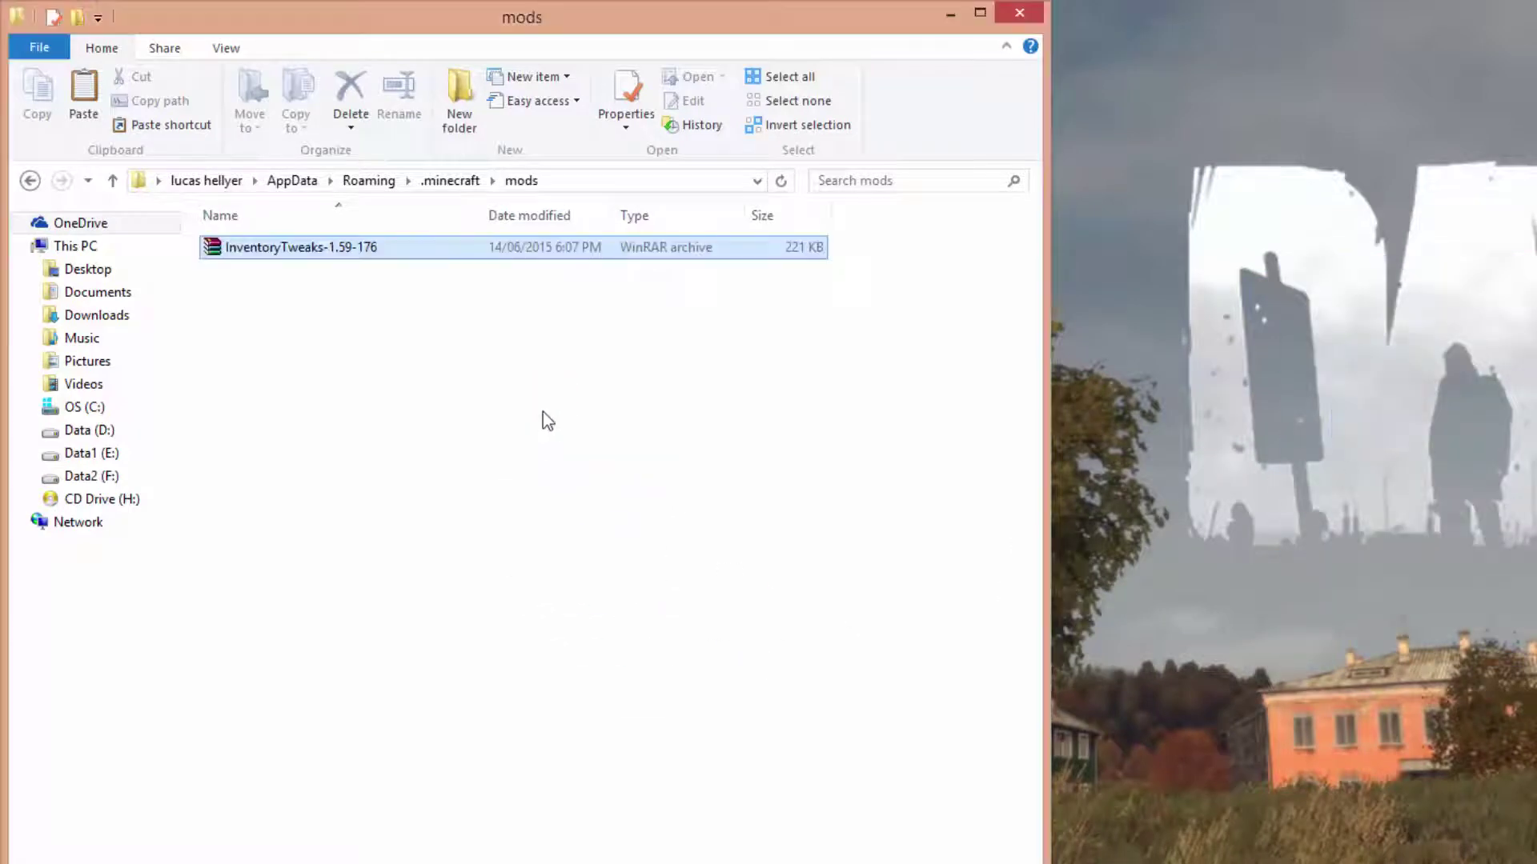
left_click(470, 192)
mouse_move(796, 660)
left_mouse_down()
mouse_move(196, 192)
mouse_move(672, 570)
left_mouse_up()
left_click(1031, 14)
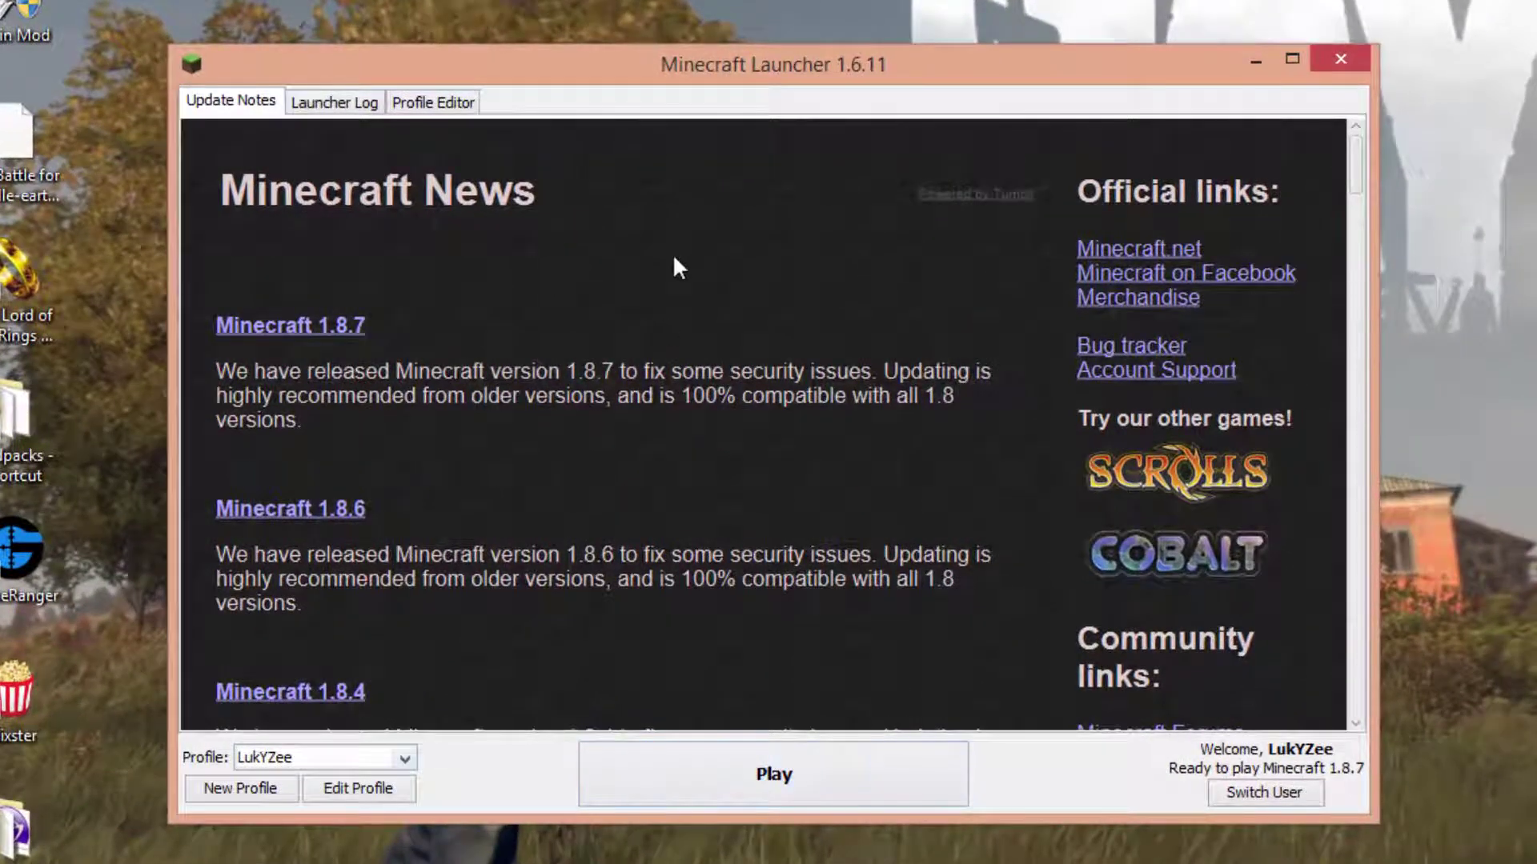
Select the Forge profile in the launcher and play Minecraft 1.8-Forge
left_click(324, 760)
left_click(276, 778)
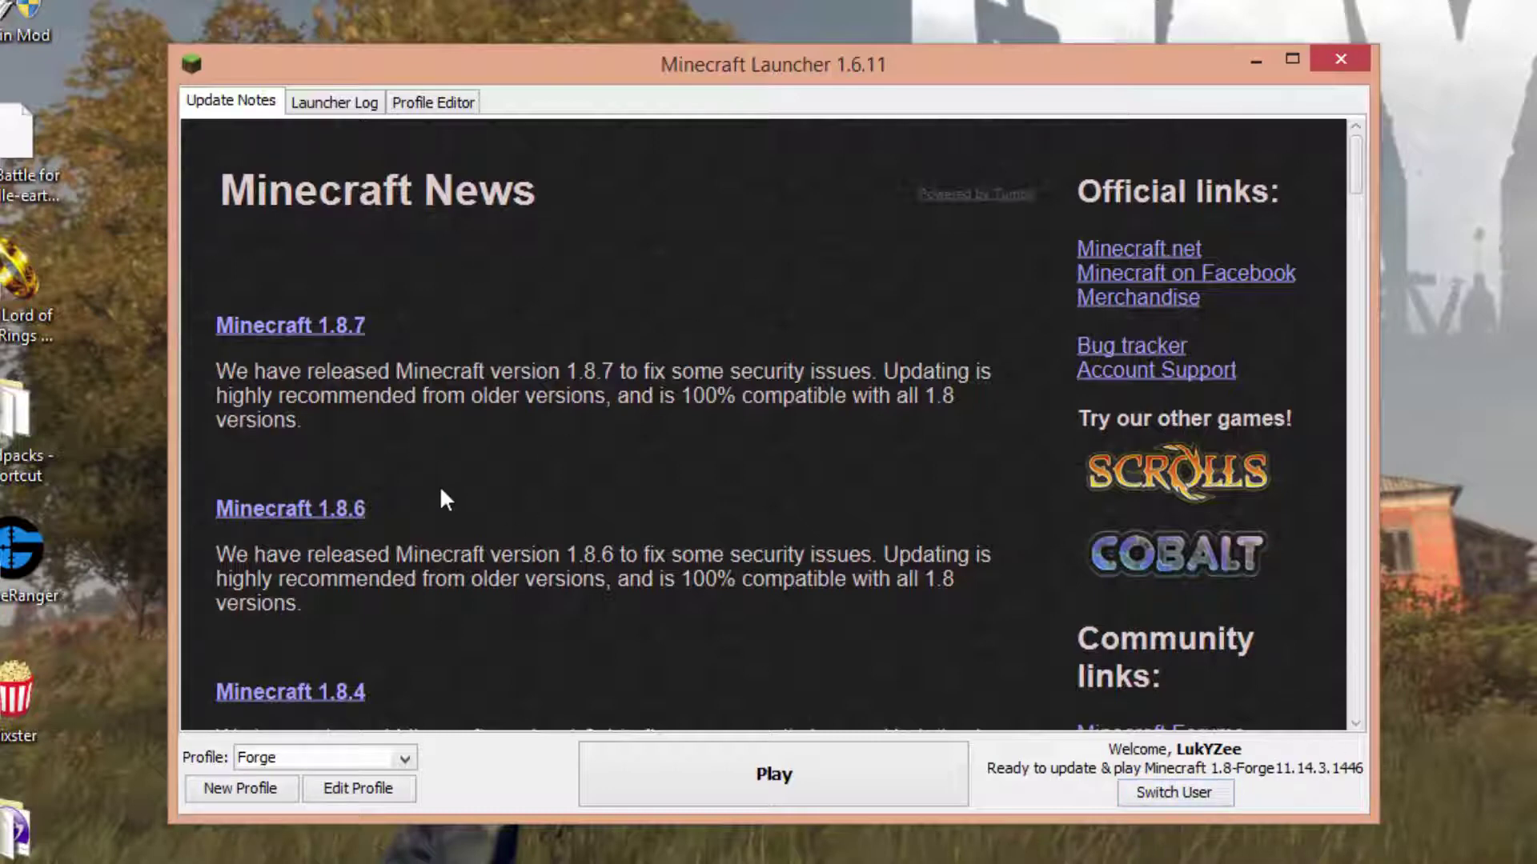
left_click(300, 759)
left_click(269, 783)
left_click(697, 774)
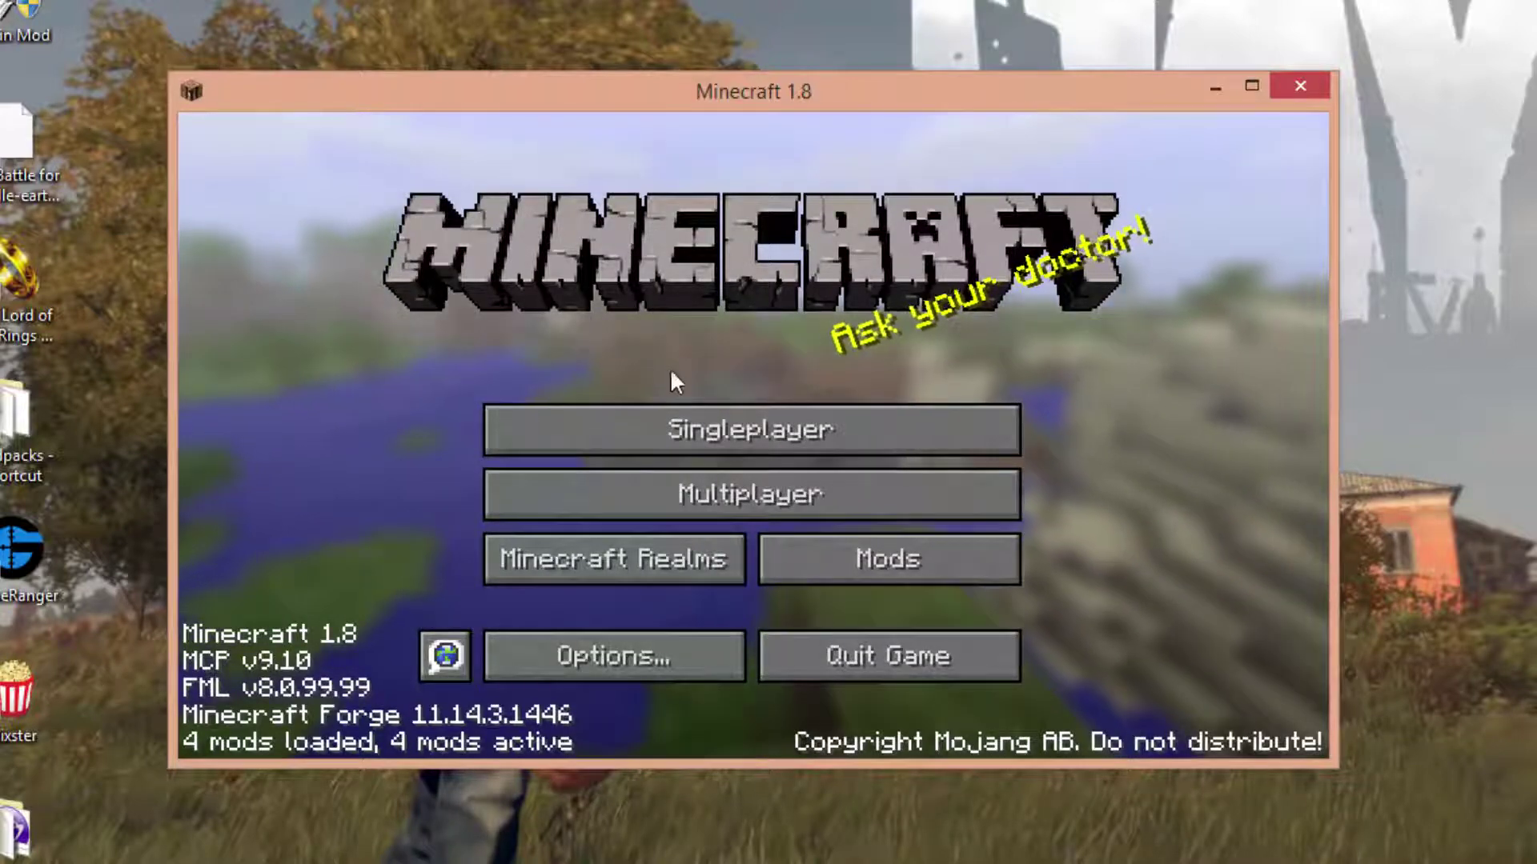
In the Mods list, try A-Z then Normal sorting and view the Inventory Tweaks 1.59 details
left_click(895, 562)
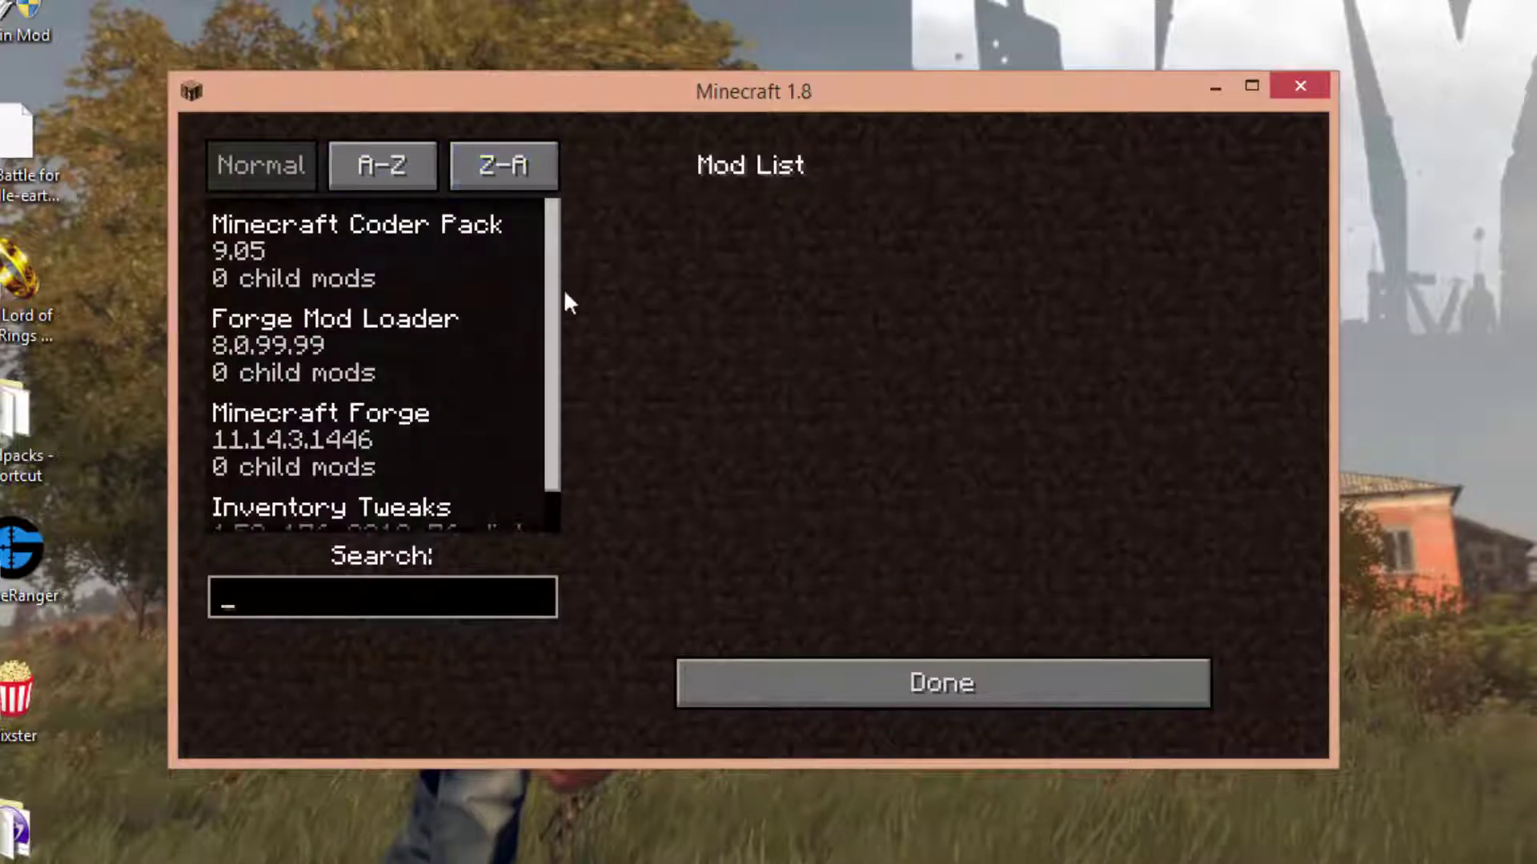
mouse_move(564, 288)
left_mouse_down()
mouse_move(562, 459)
mouse_move(497, 254)
left_mouse_up()
left_click(384, 166)
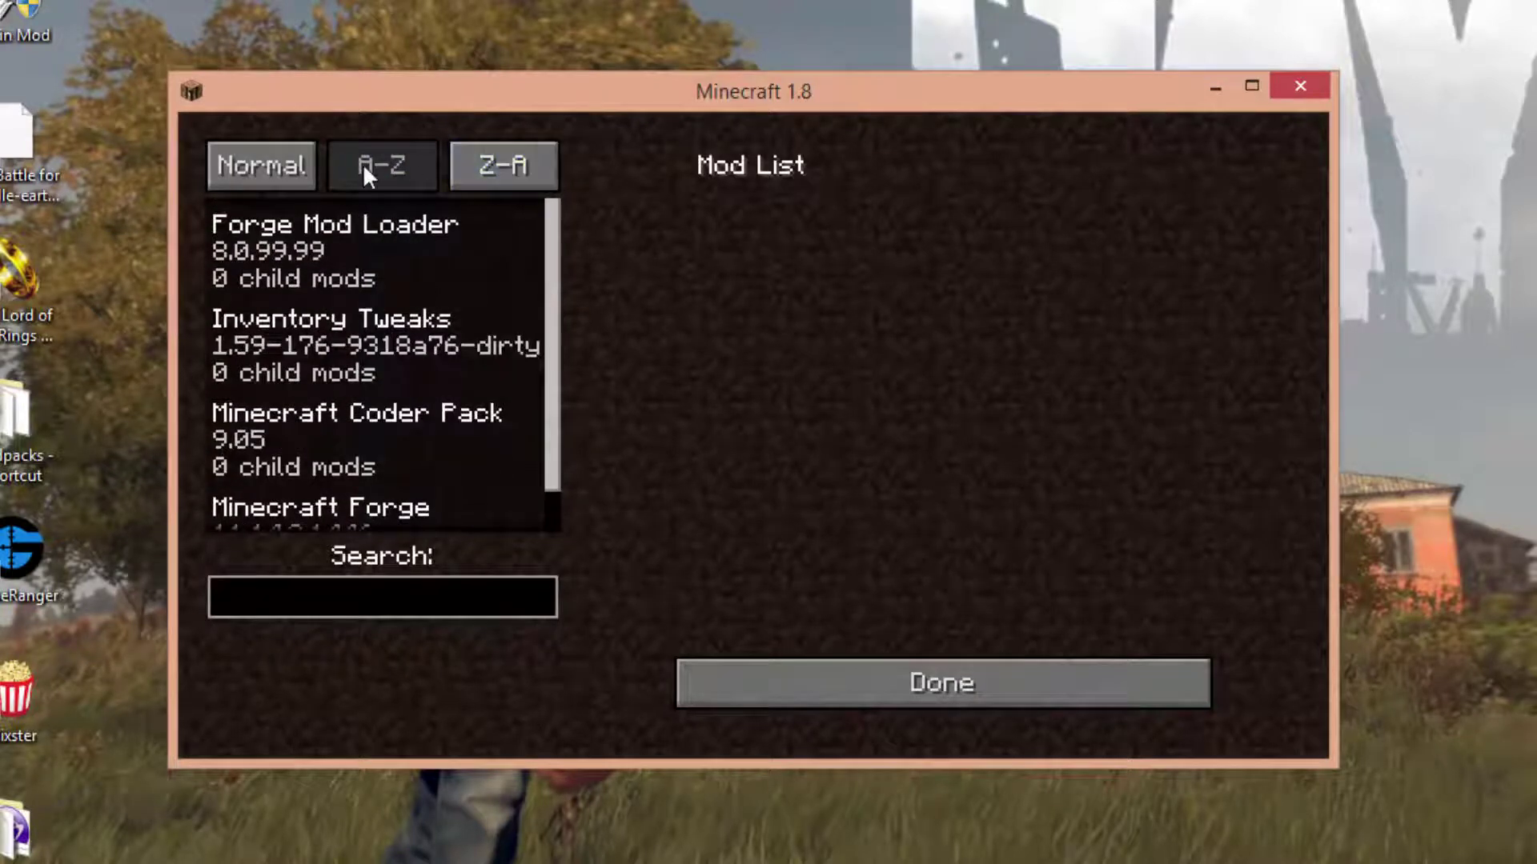
left_click(308, 165)
left_click_drag(564, 296, 568, 432)
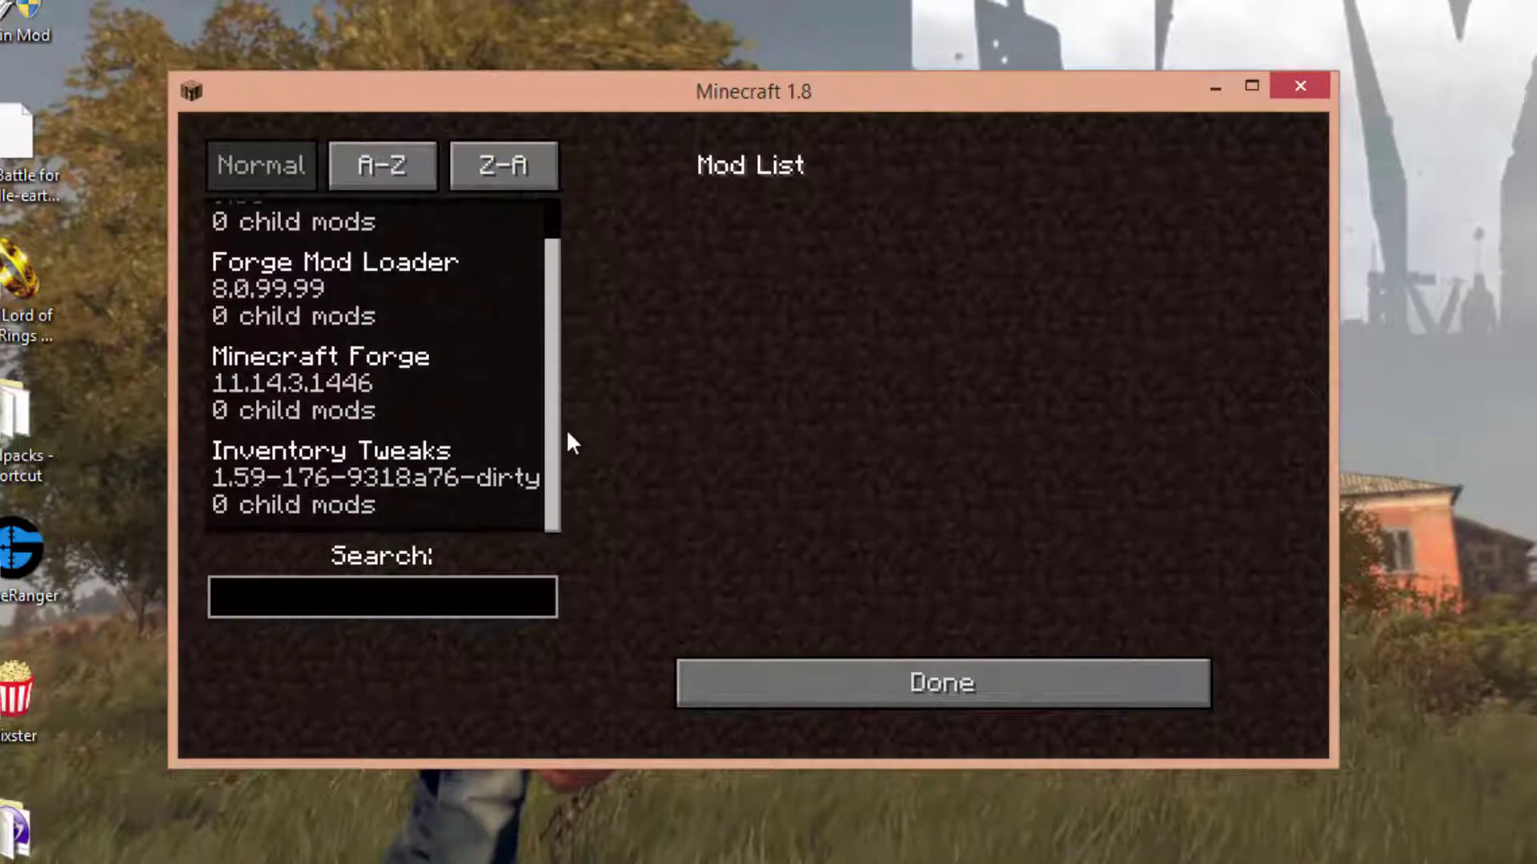
left_click(516, 442)
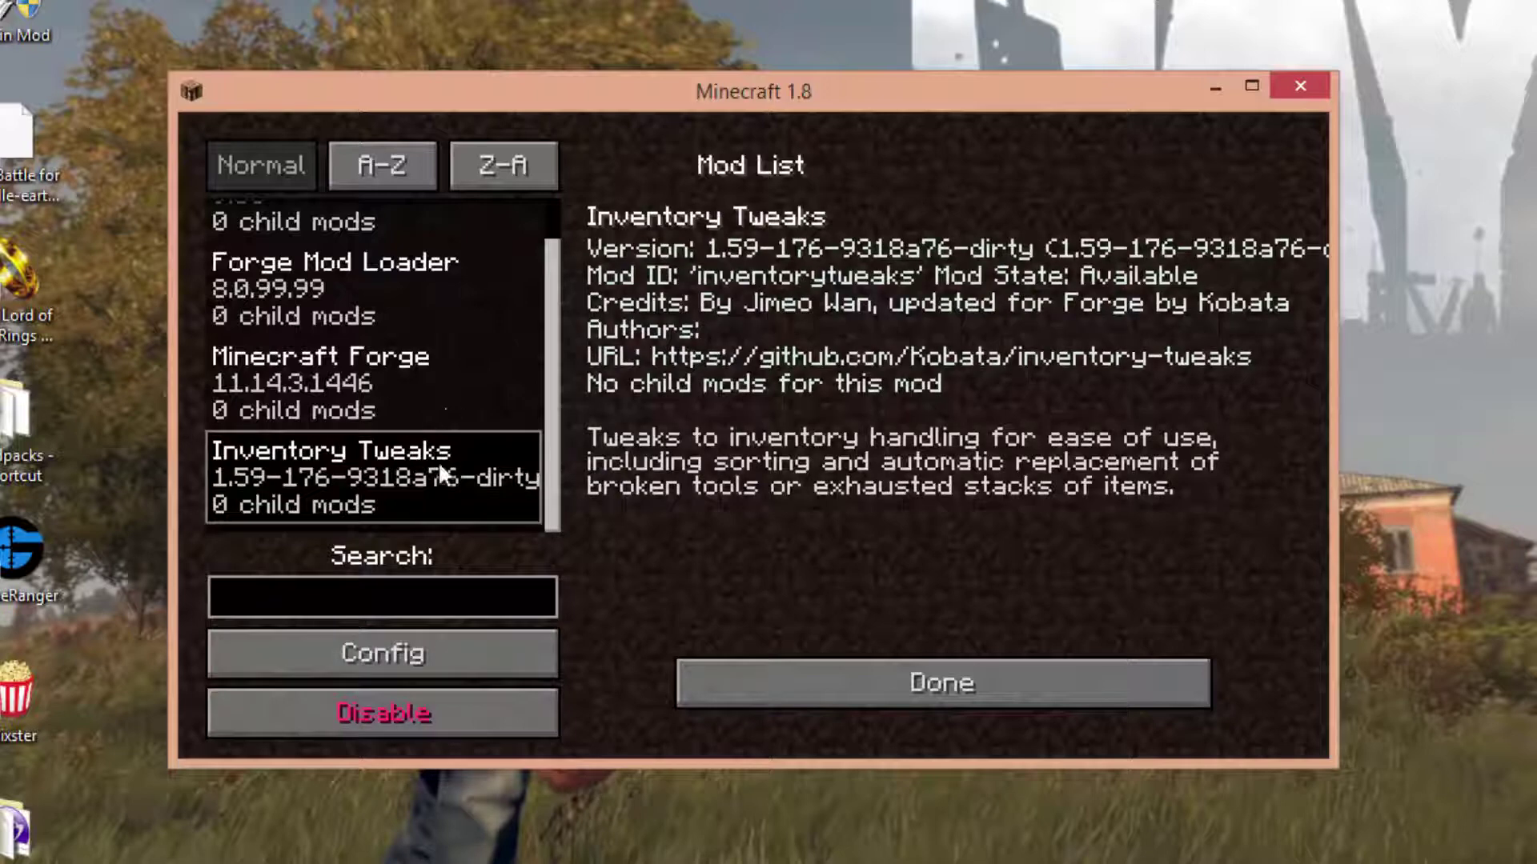
Inspect the Minecraft Forge and Minecraft Coder Pack entries, then leave the mod list with Done
left_click_drag(558, 468, 571, 227)
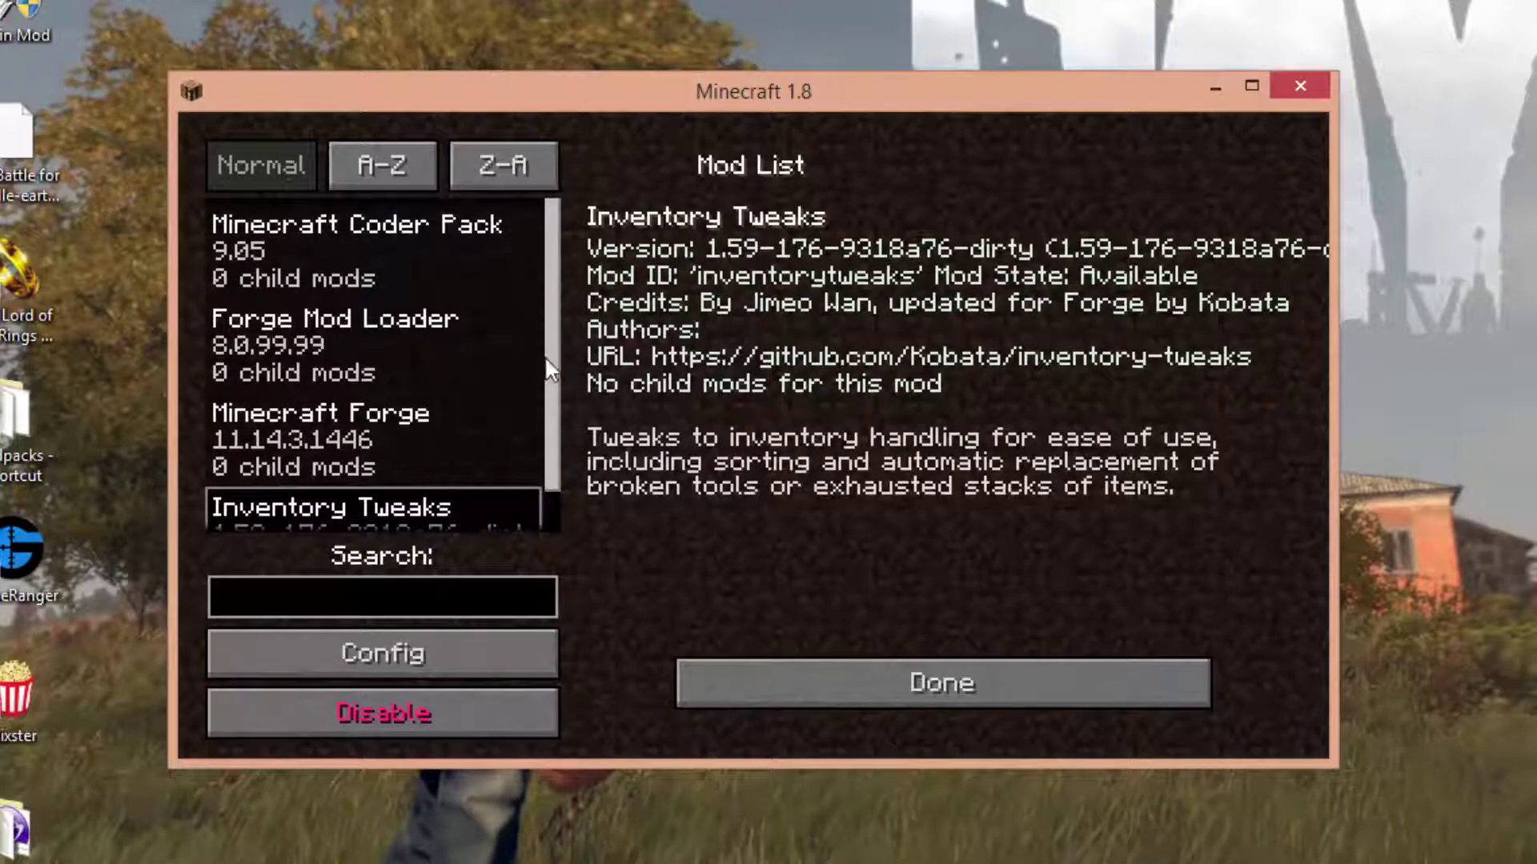
left_click_drag(544, 356, 548, 514)
left_click_drag(550, 455, 550, 362)
left_click(392, 404)
left_click(400, 256)
scroll(546, 442, "down", 1)
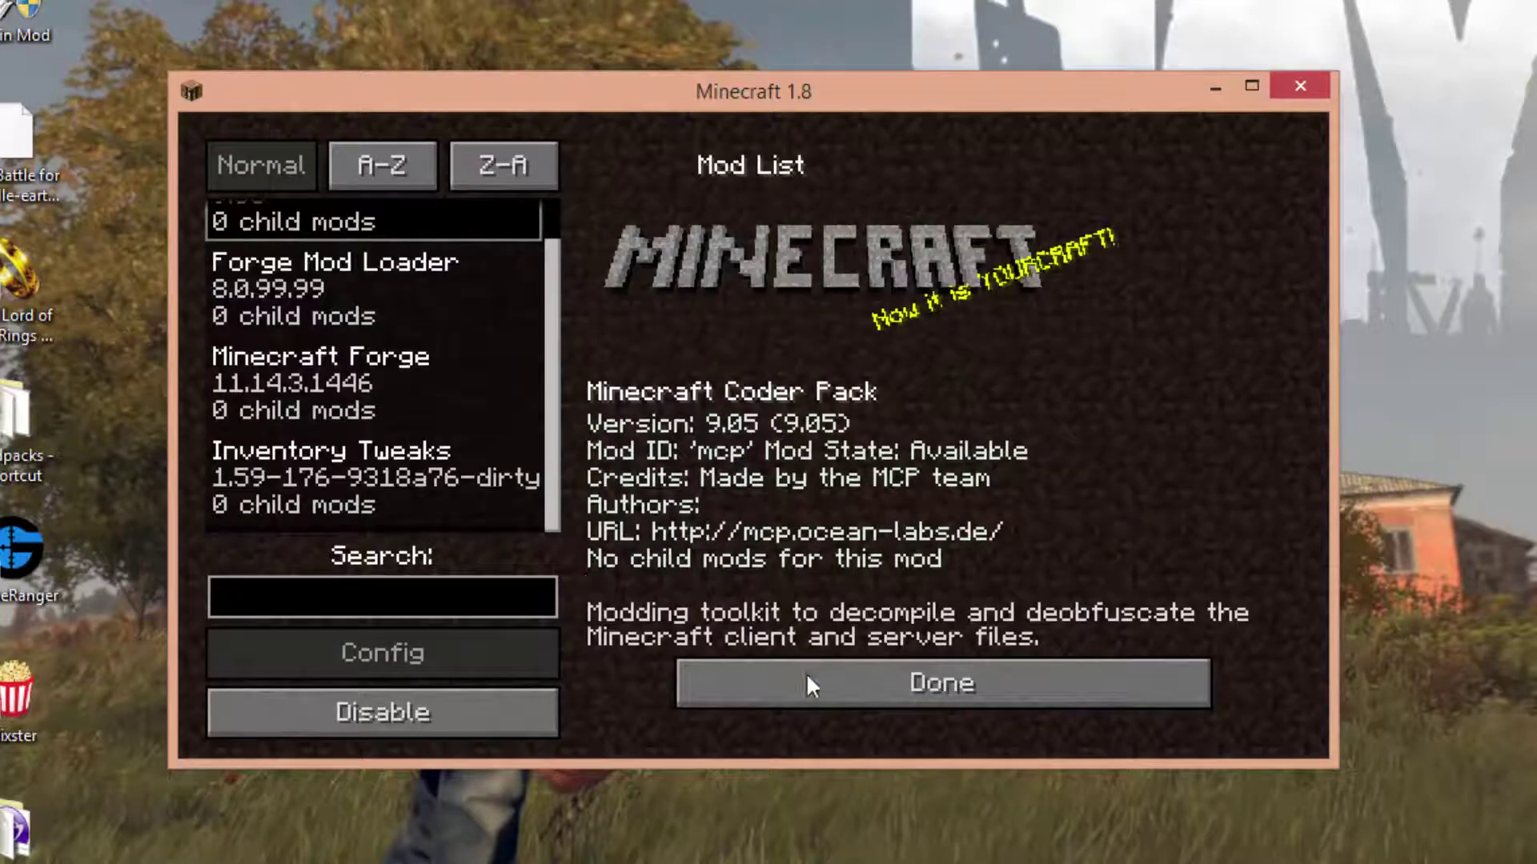
left_click(809, 686)
Create a new singleplayer world with the game mode set to Creative
left_click(669, 429)
left_click(1085, 664)
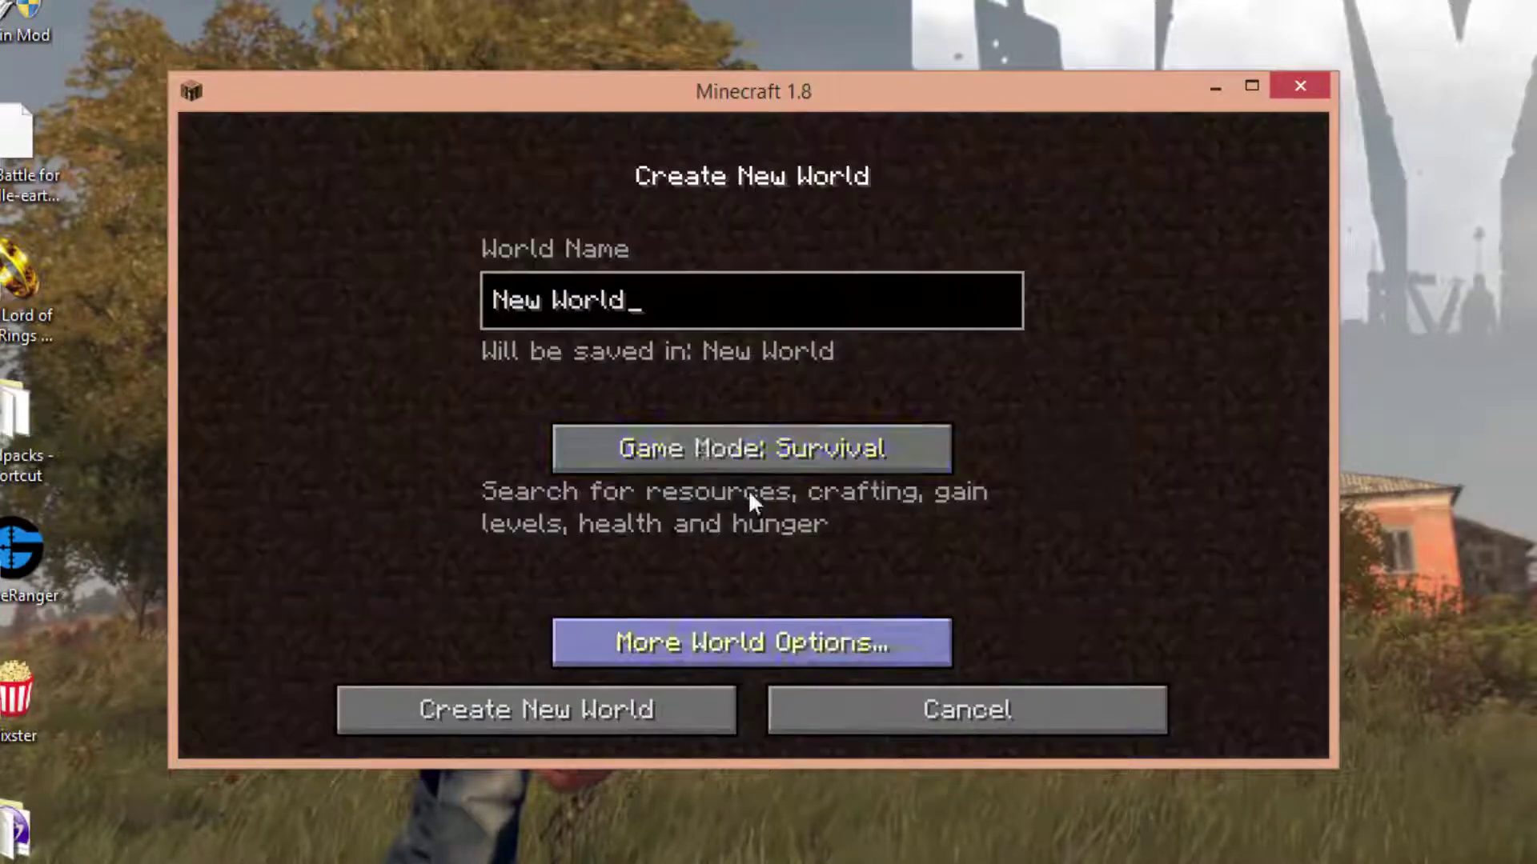
left_click(715, 447)
left_click(713, 447)
left_click(512, 709)
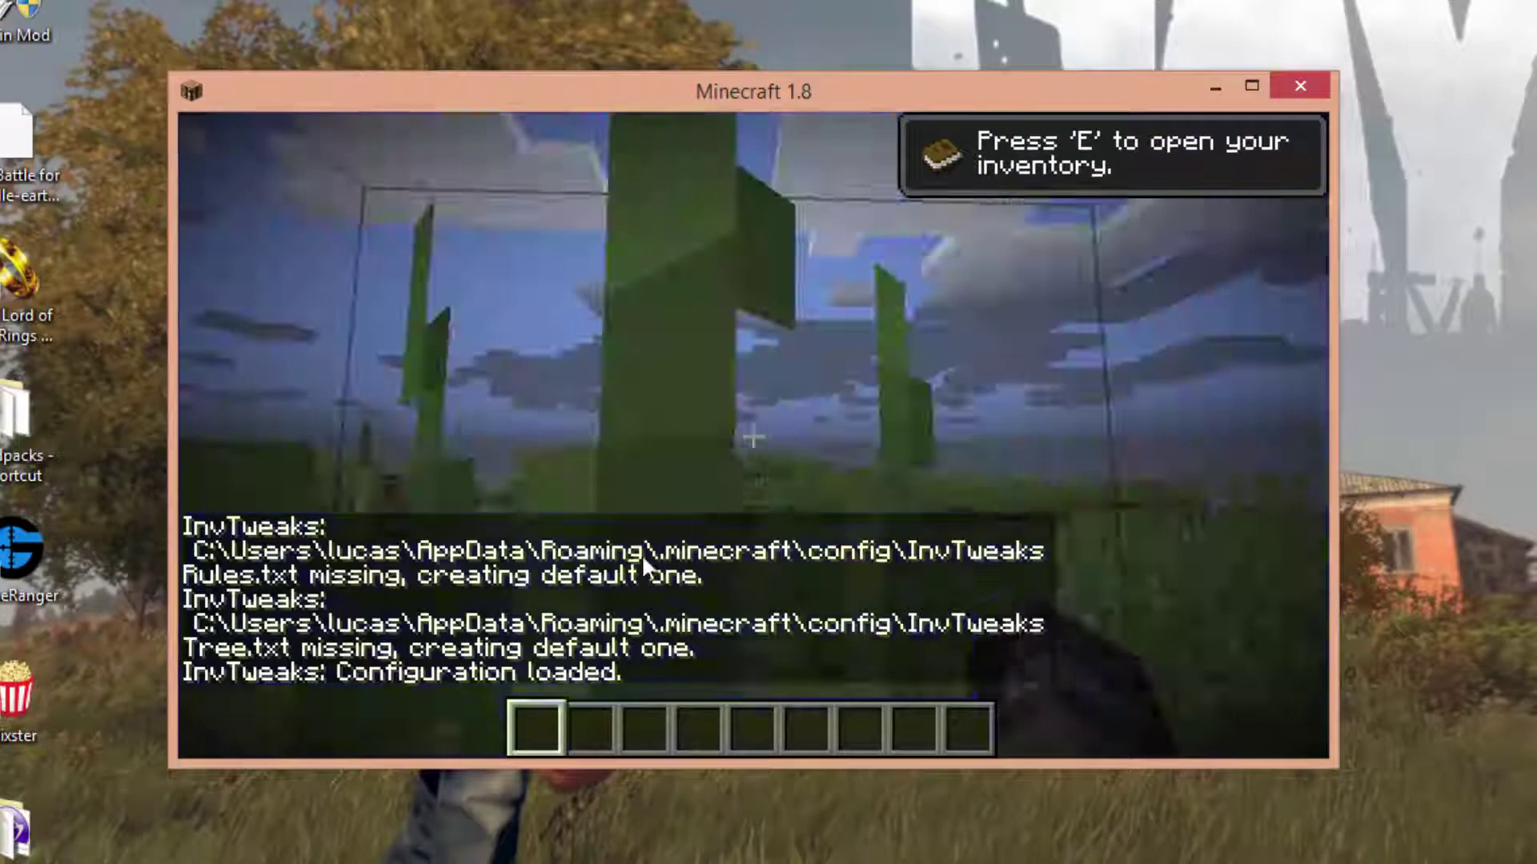
Scatter the spawn eggs and 64 white blocks across different inventory slots
key("e")
left_click(978, 222)
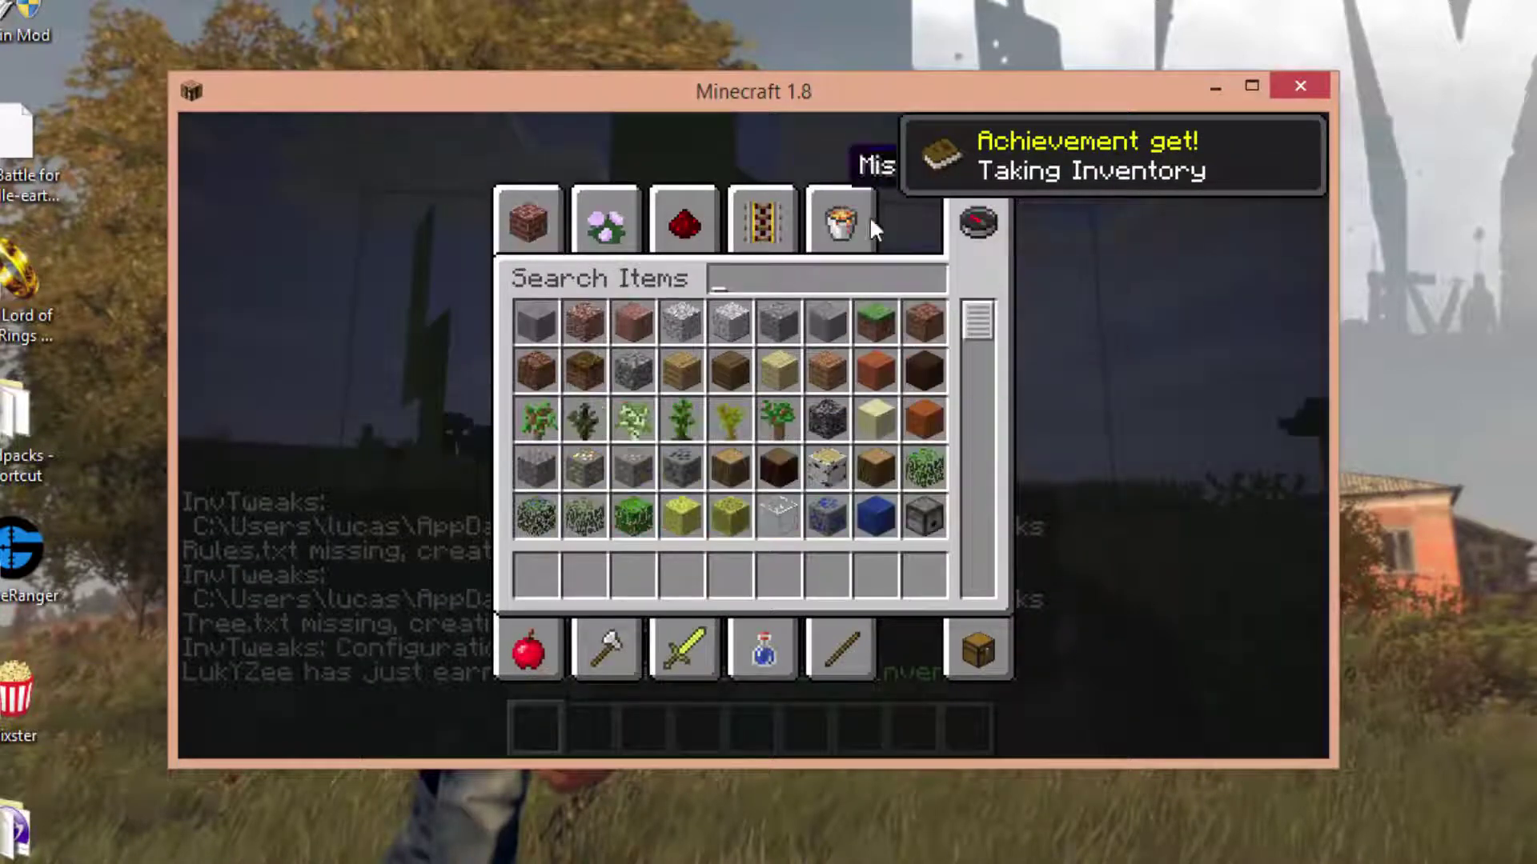
key("Escape")
key("e")
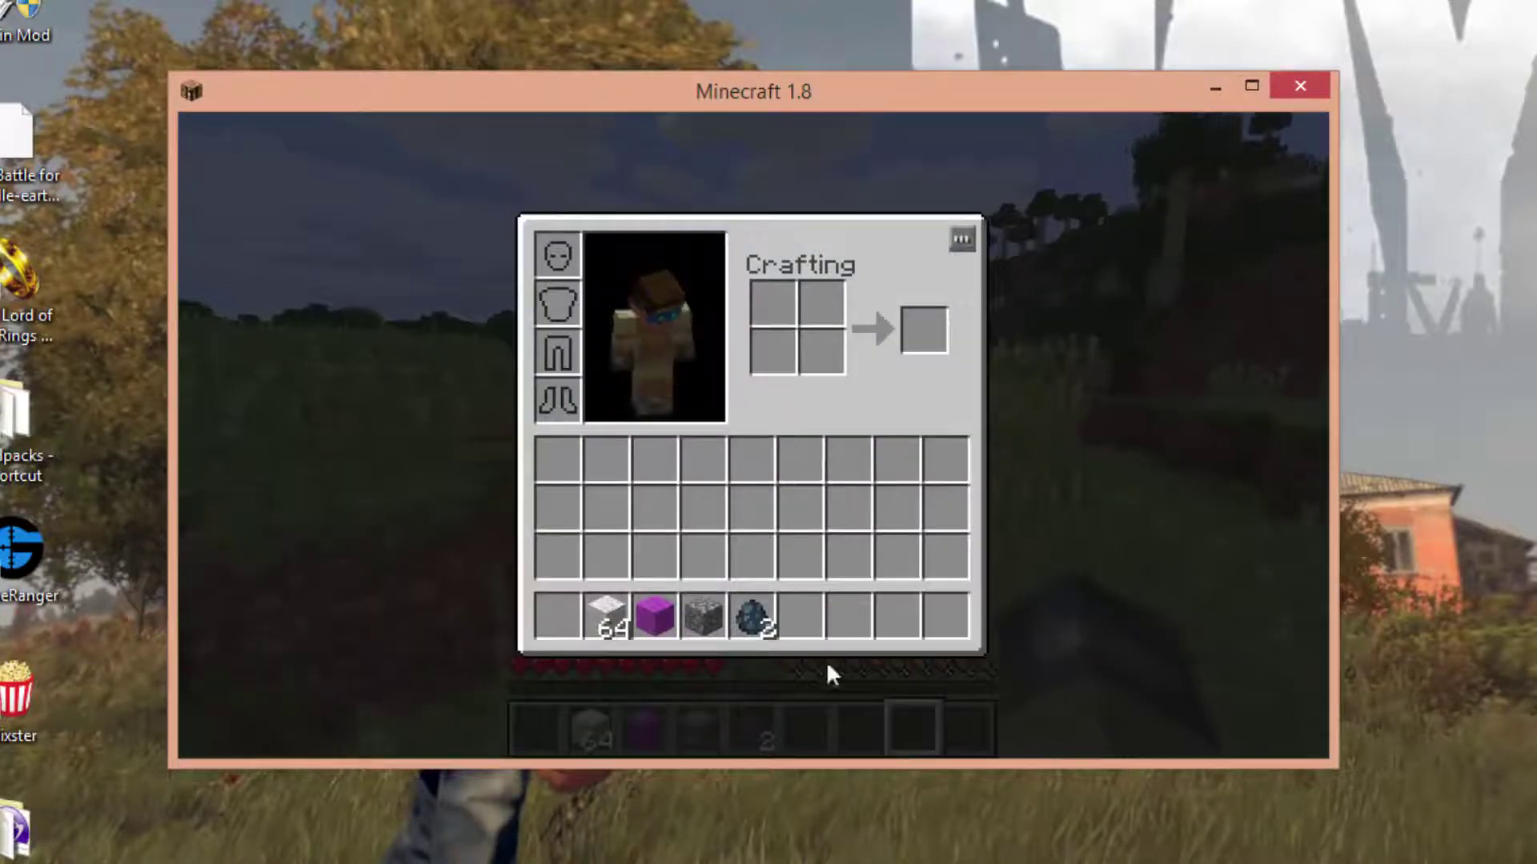
left_click(764, 613)
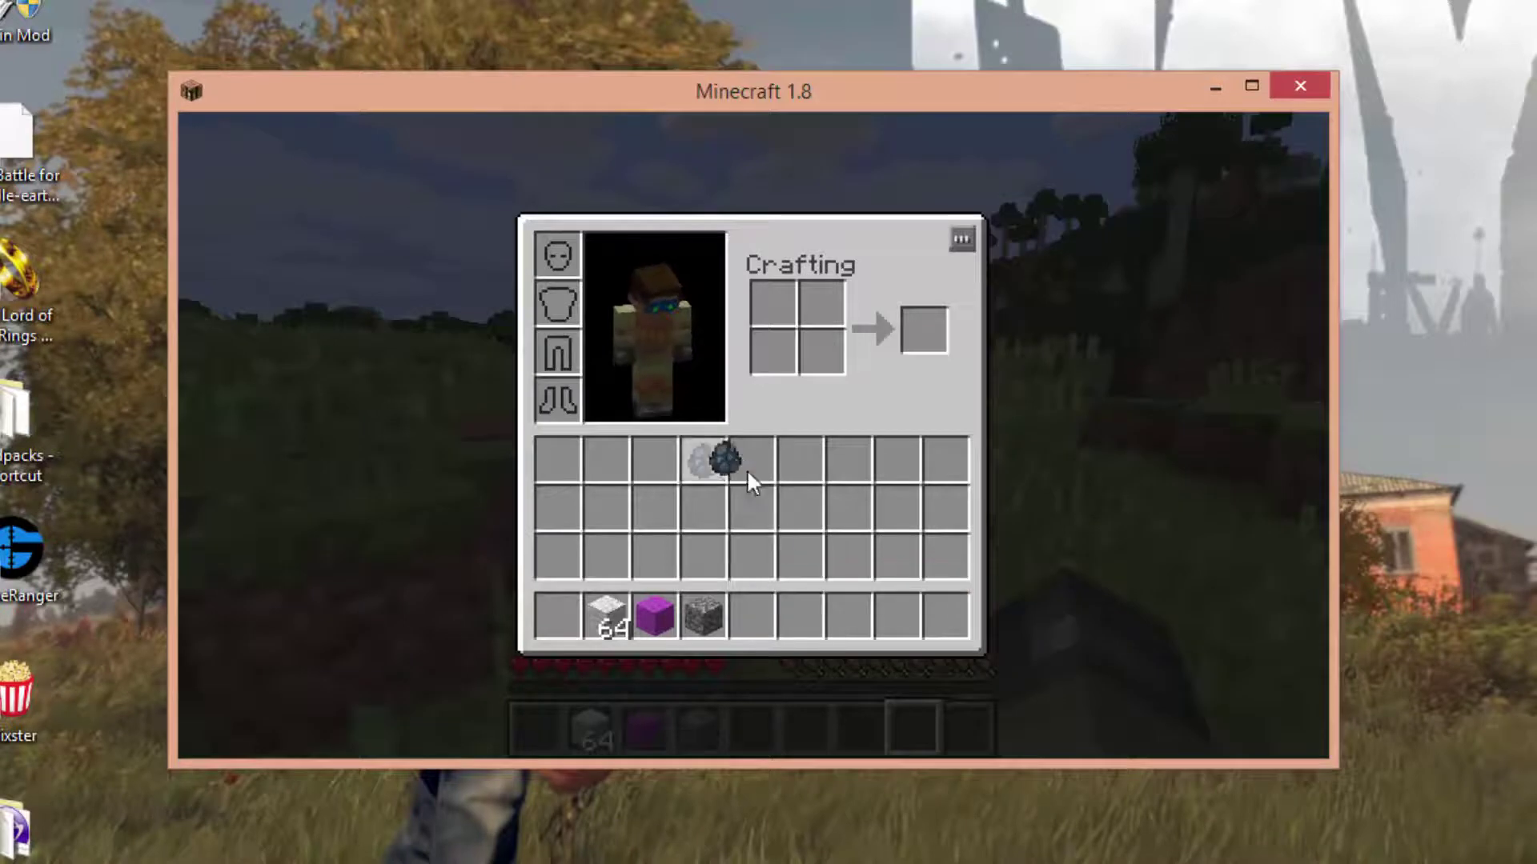
right_click(703, 460)
left_click(848, 509)
left_click(608, 616)
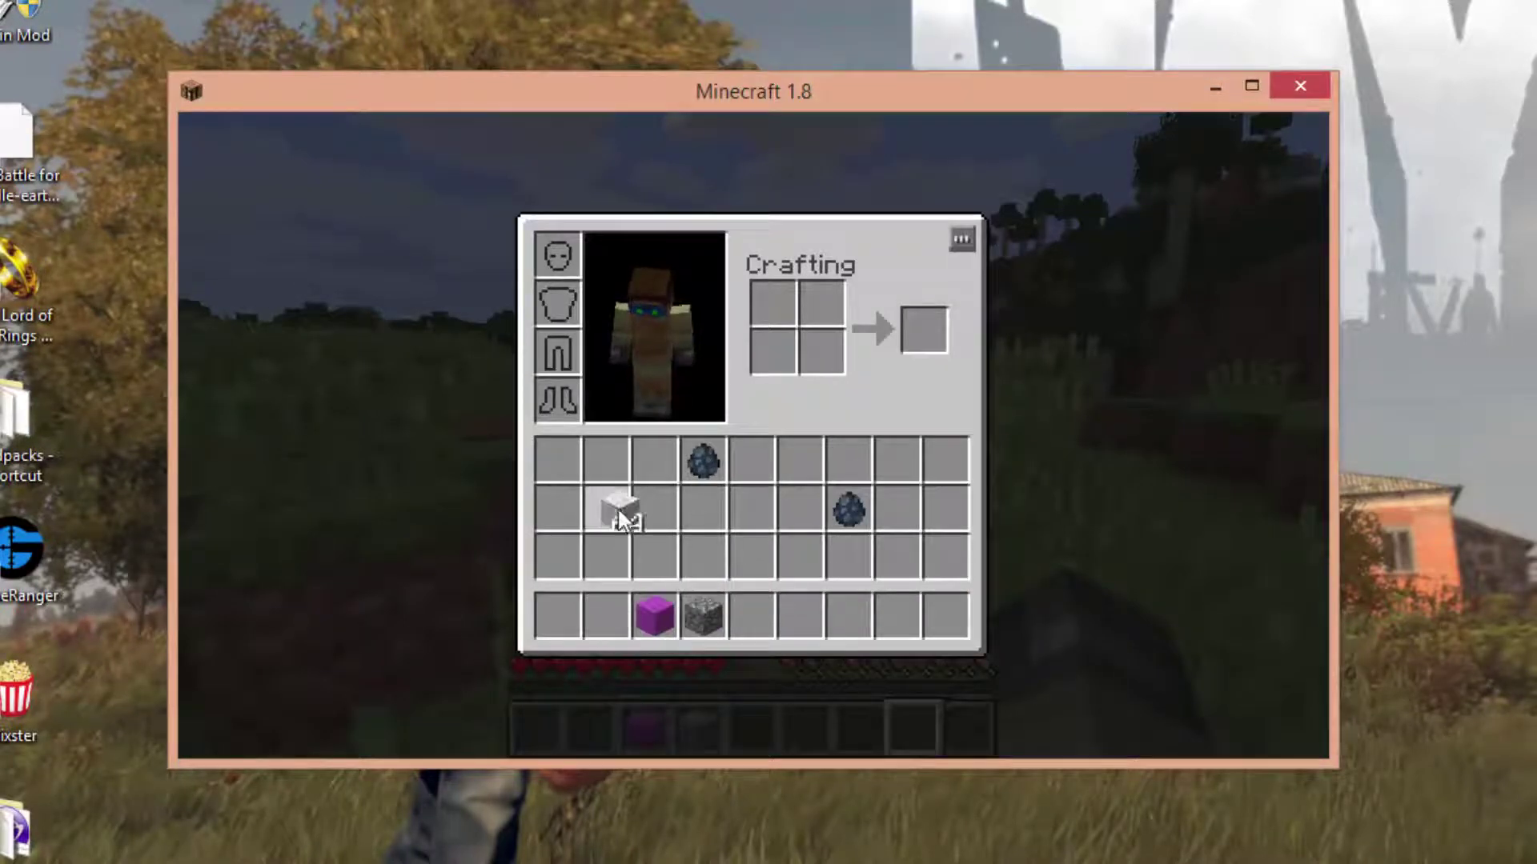
right_click(606, 509)
left_click(655, 556)
Sort the inventory with Inventory Tweaks' R key, view its settings, and return to the game
key("r")
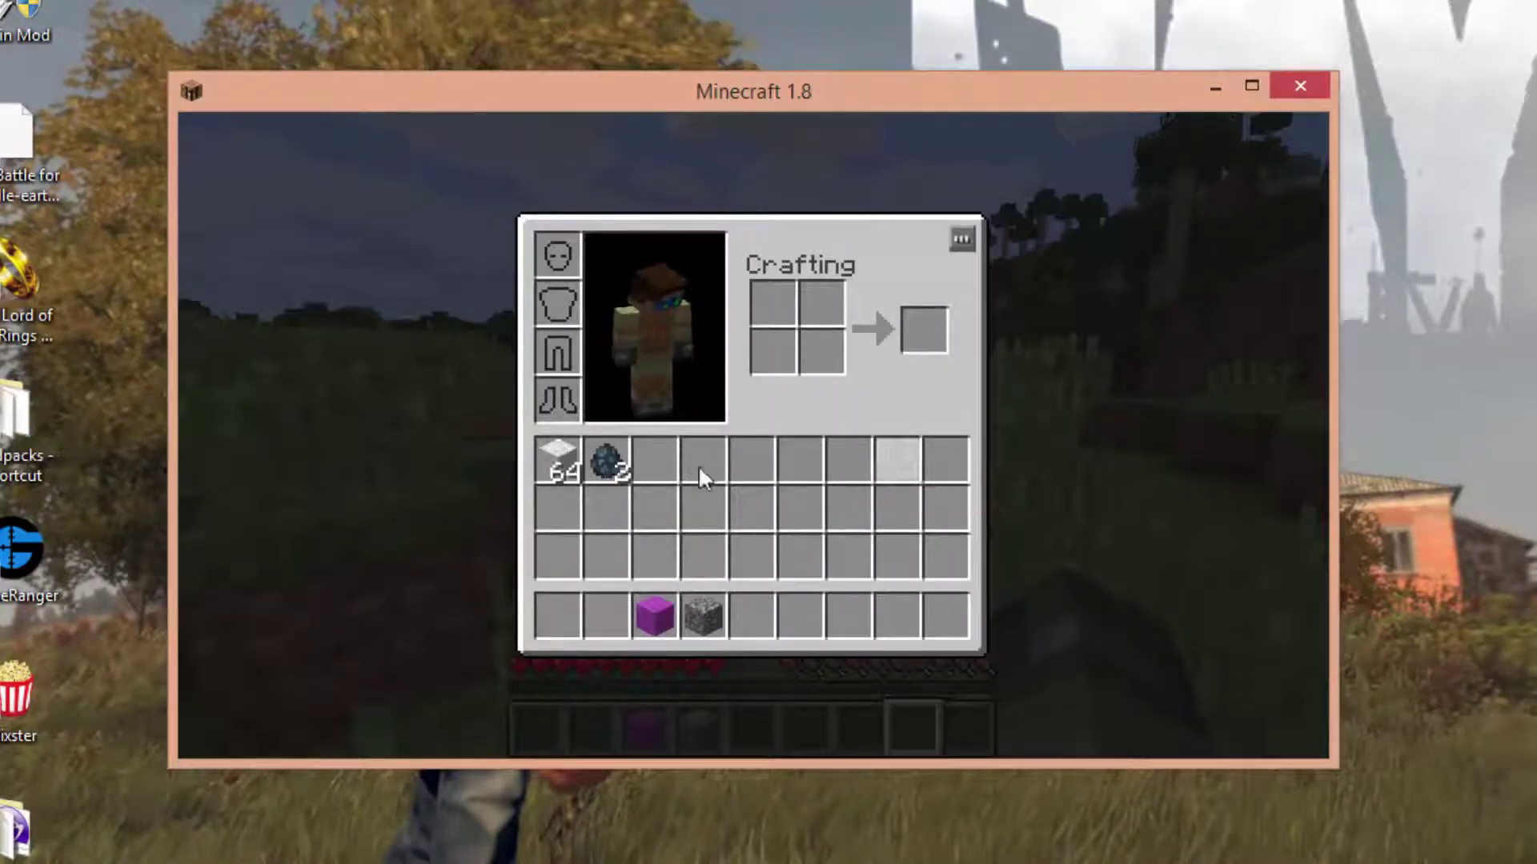
left_click(963, 239)
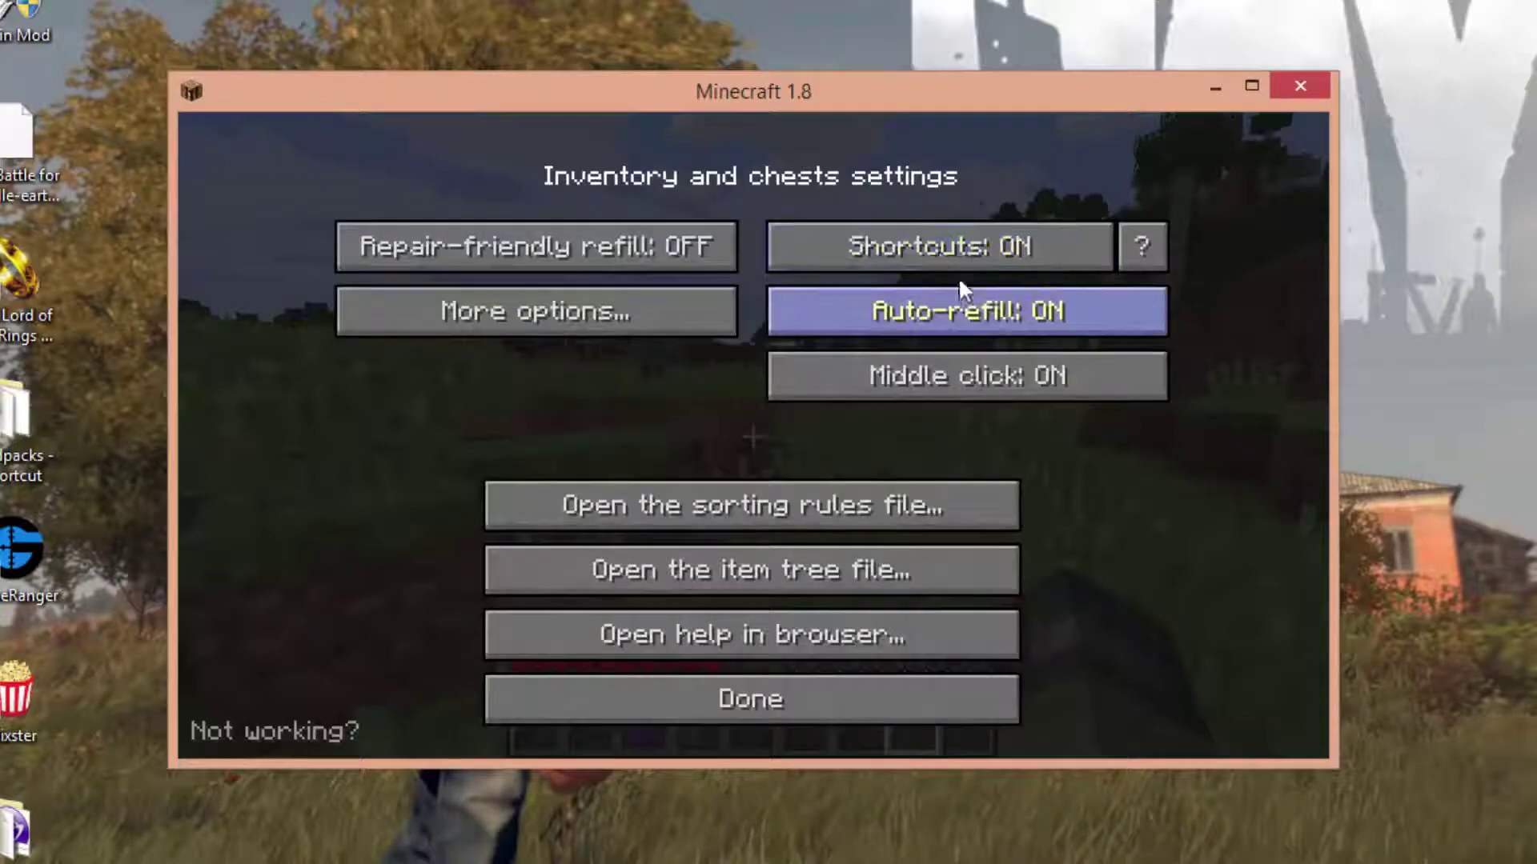
left_click(688, 701)
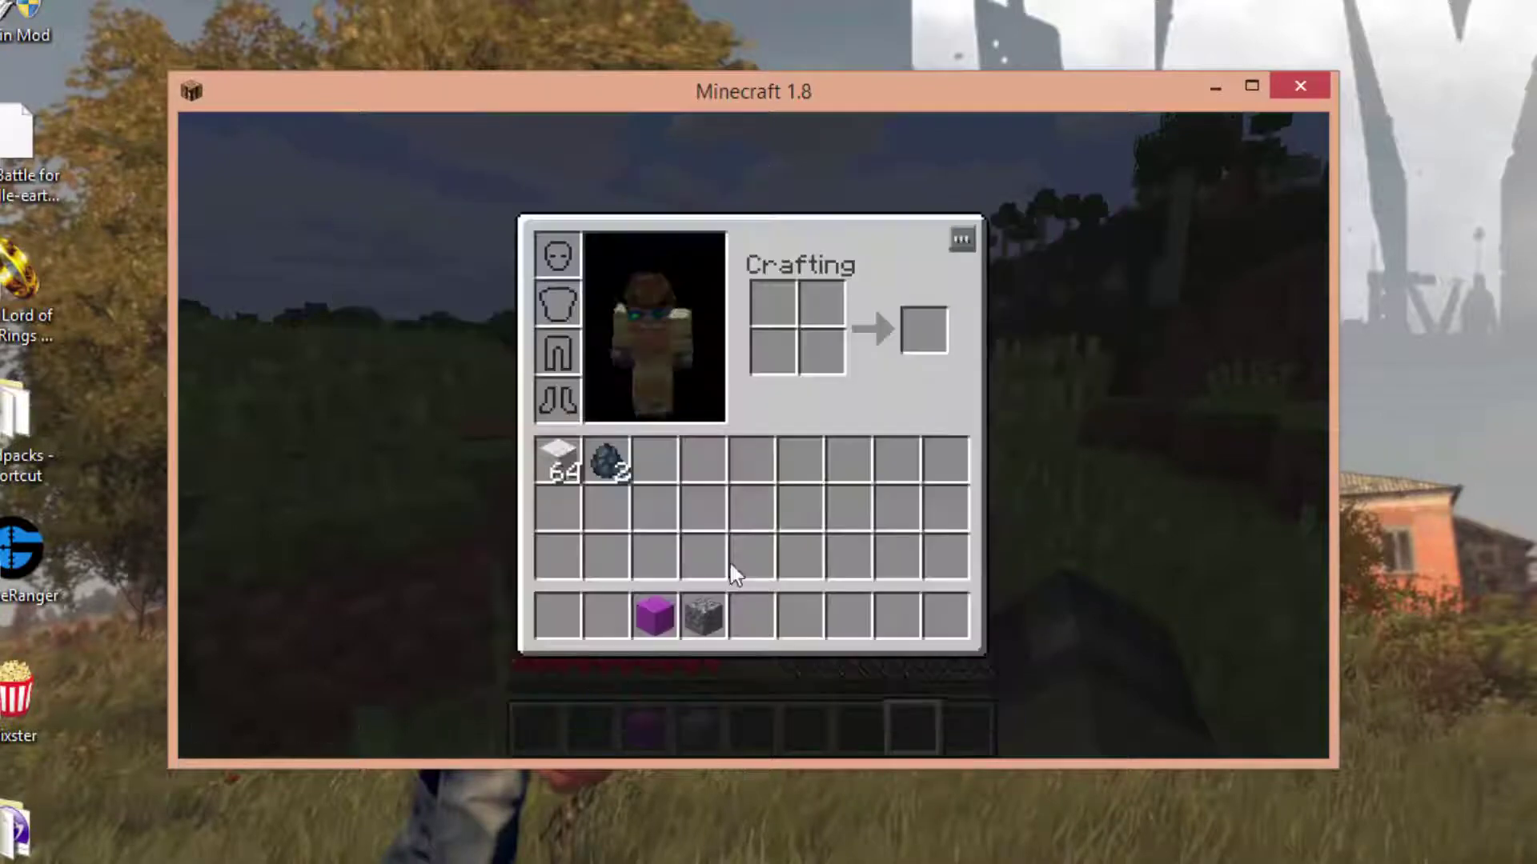
key("e")
key("w")
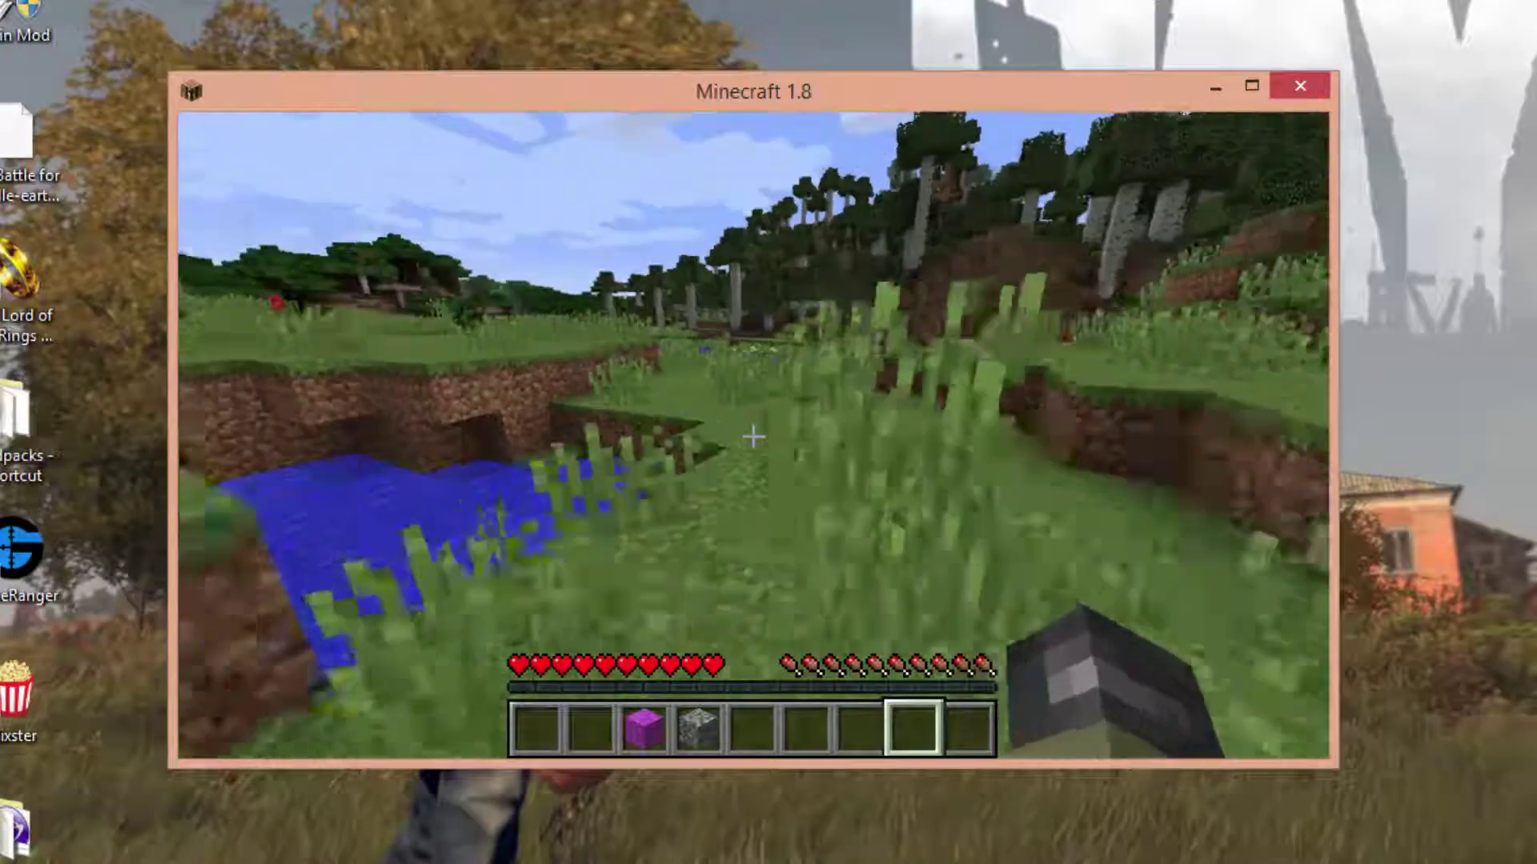
scroll(753, 437, "up", 2)
key("w")
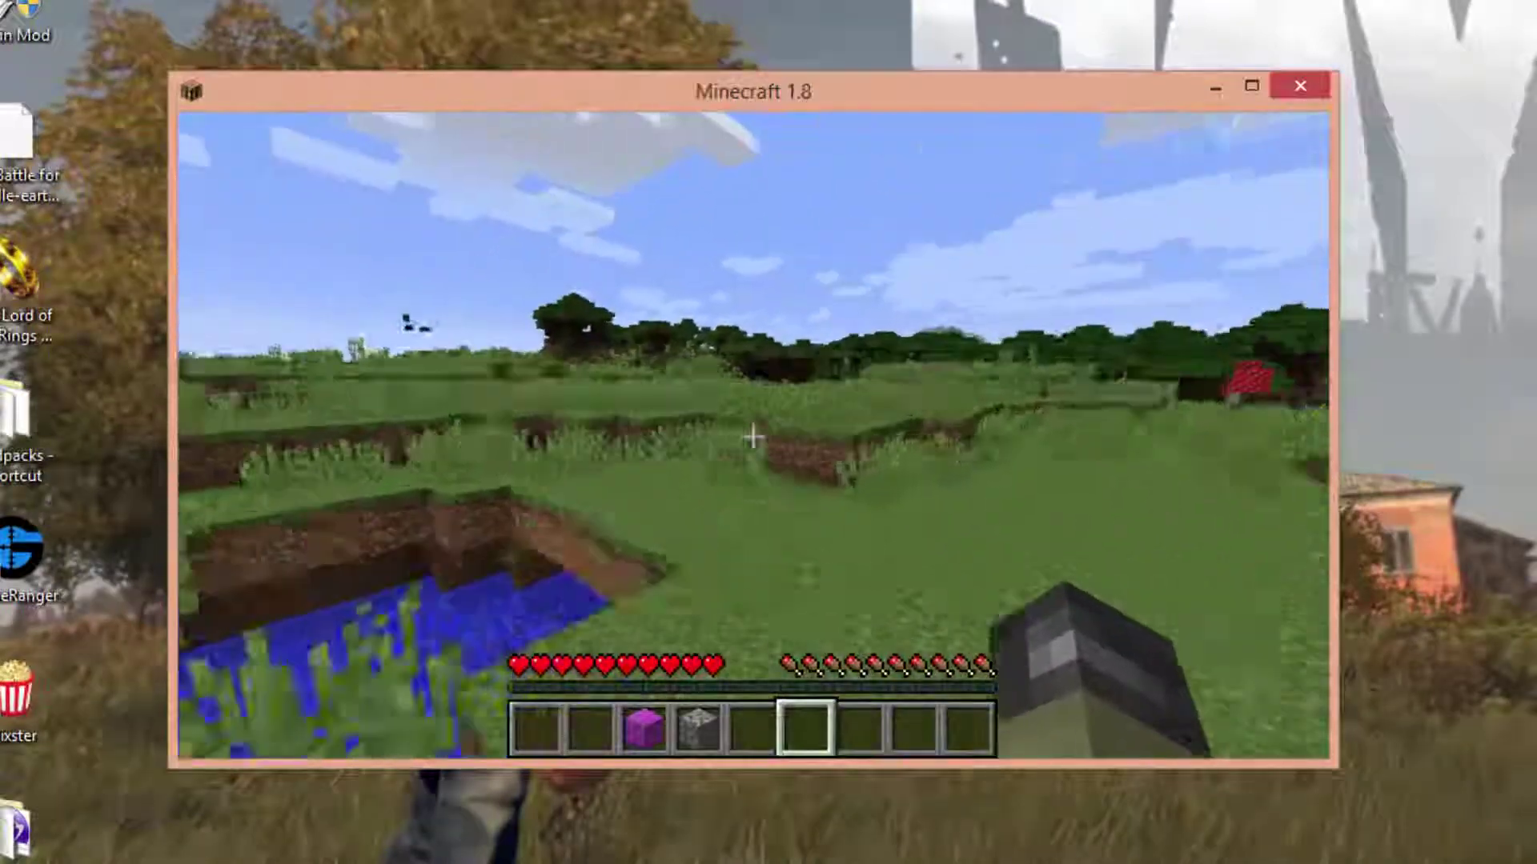
key("w")
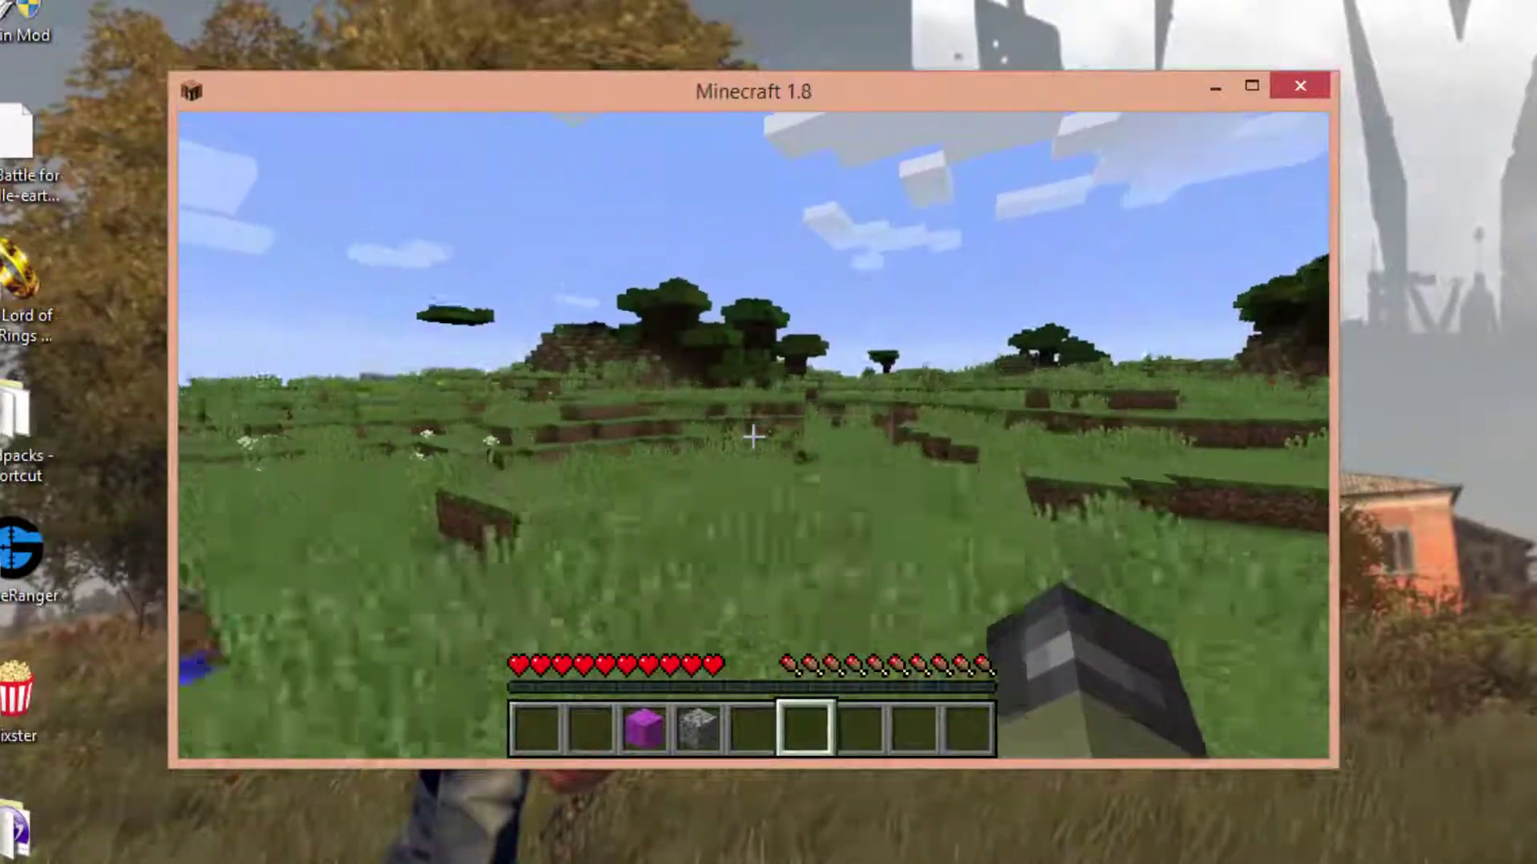
key("w")
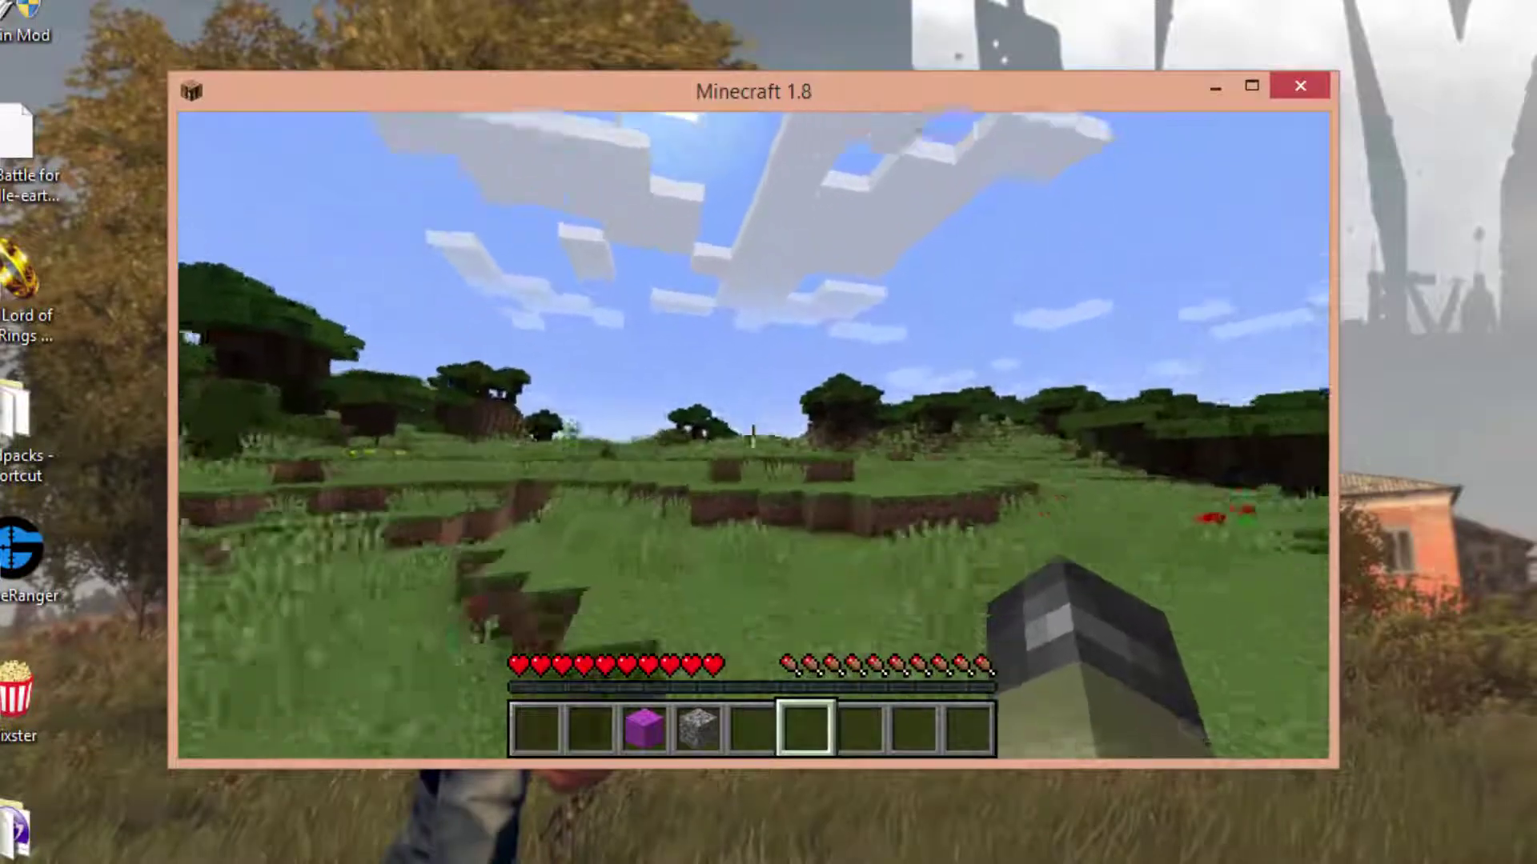
scroll(753, 436, "up", 2)
scroll(752, 436, "up", 2)
key("w")
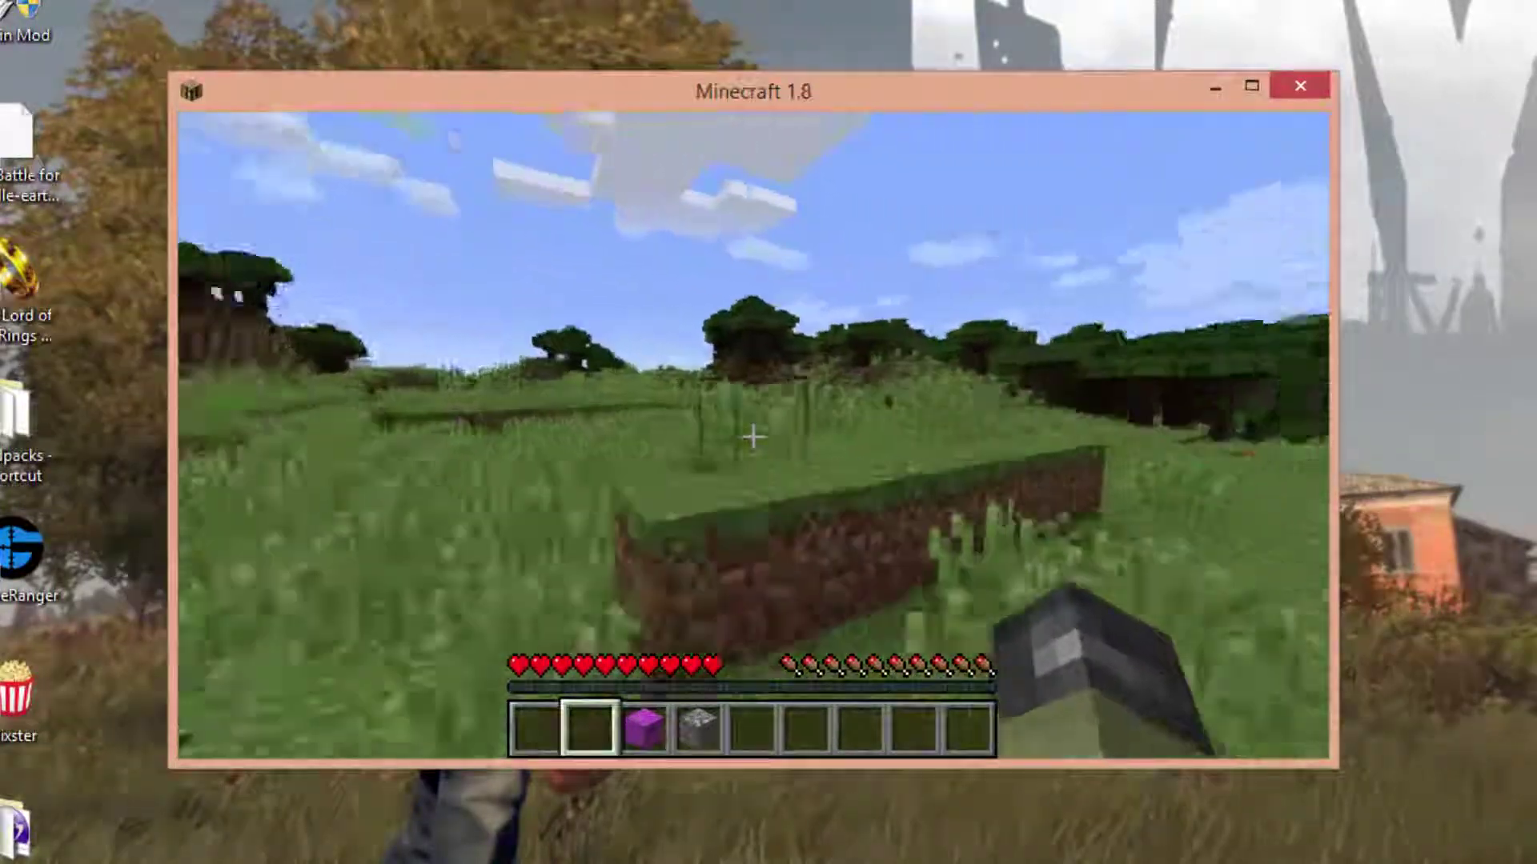